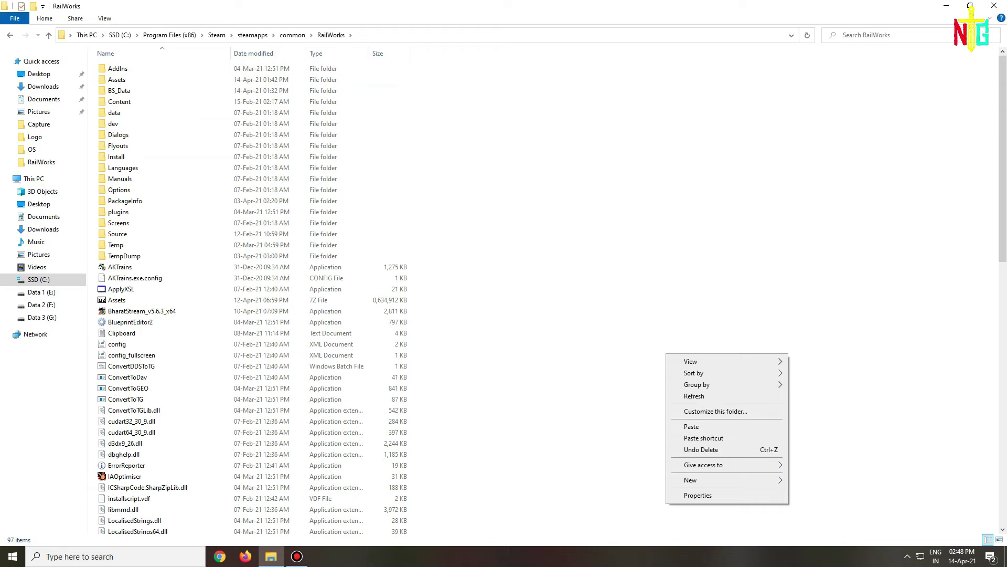
Select the BharatStream_v5.6.3_x64 application in the RailWorks folder.
{"action": "key", "text": "Escape"}
{"action": "left_click", "coordinate": [142, 310]}
{"action": "scroll", "coordinate": [252, 296], "scroll_direction": "down", "scroll_amount": 1}
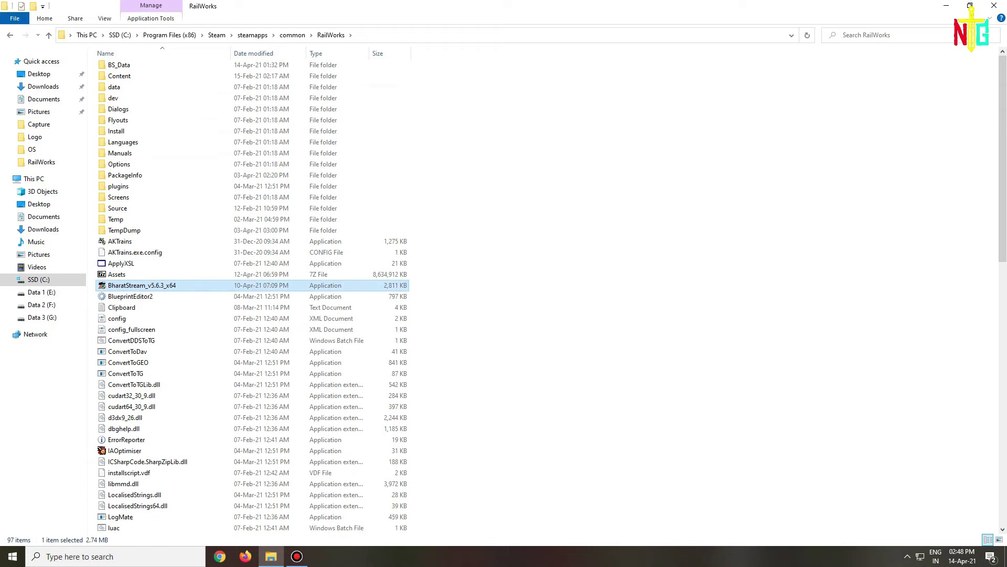
{"action": "scroll", "coordinate": [176, 219], "scroll_direction": "down", "scroll_amount": 2}
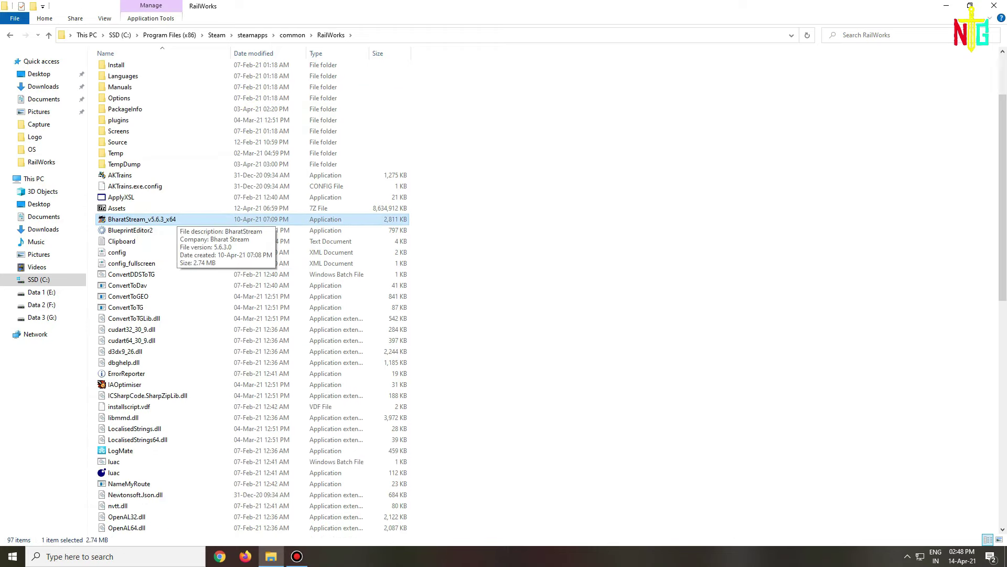
{"action": "right_click", "coordinate": [180, 222]}
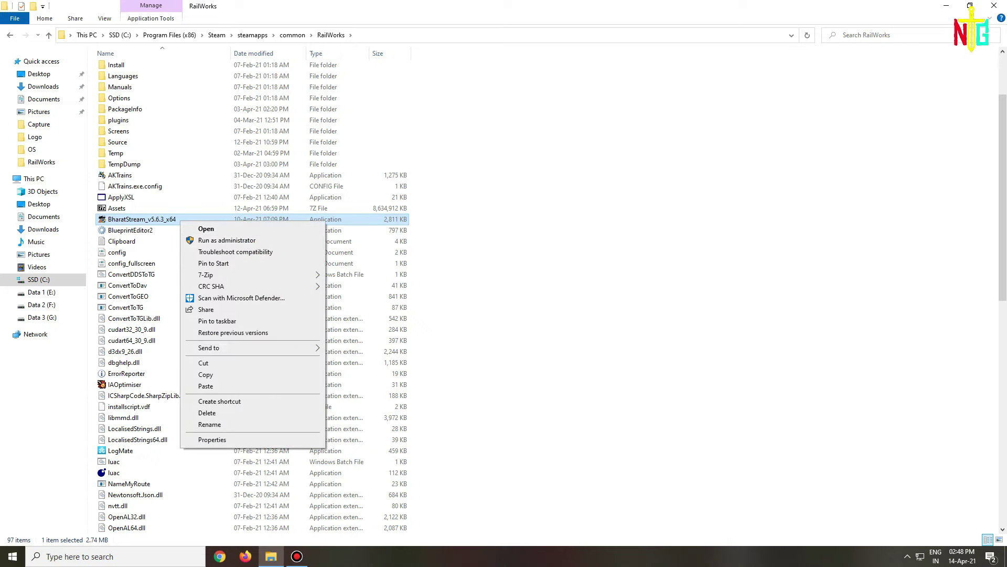
{"action": "left_click", "coordinate": [446, 263]}
{"action": "left_click", "coordinate": [210, 221]}
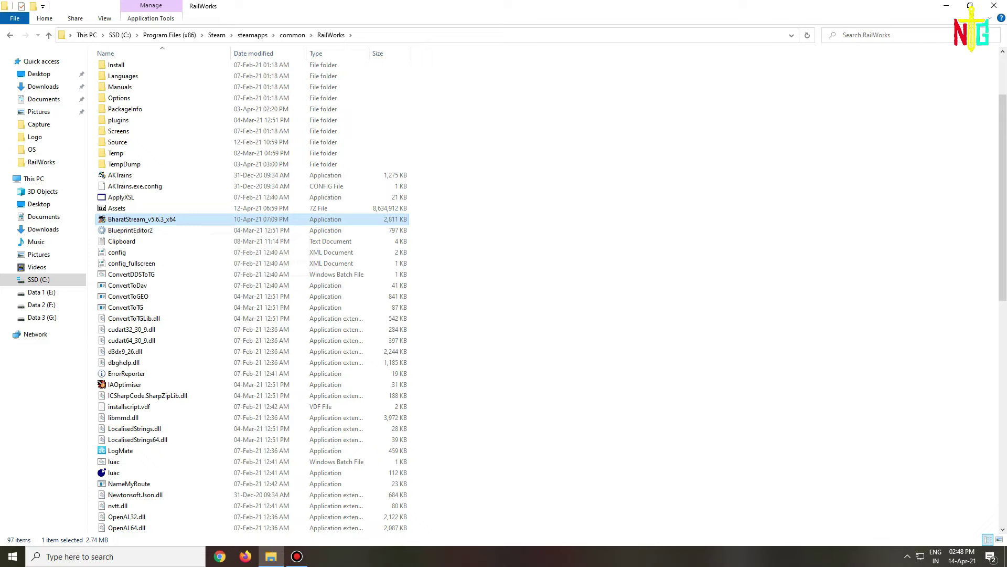
Open the Virus & threat protection exclusions in Windows Security and expand the existing RailWorks file entry.
{"action": "left_click", "coordinate": [907, 557]}
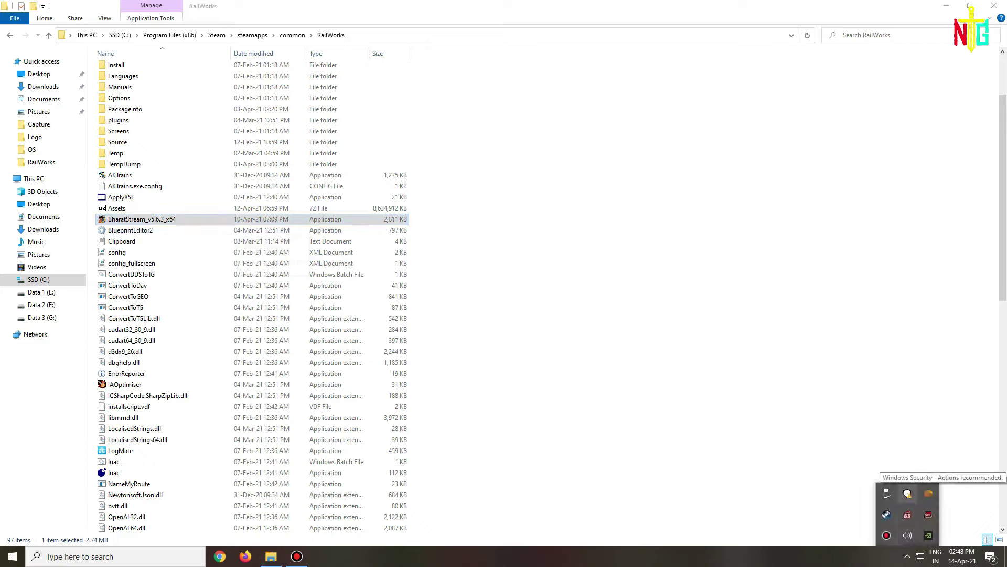
{"action": "left_click", "coordinate": [907, 493]}
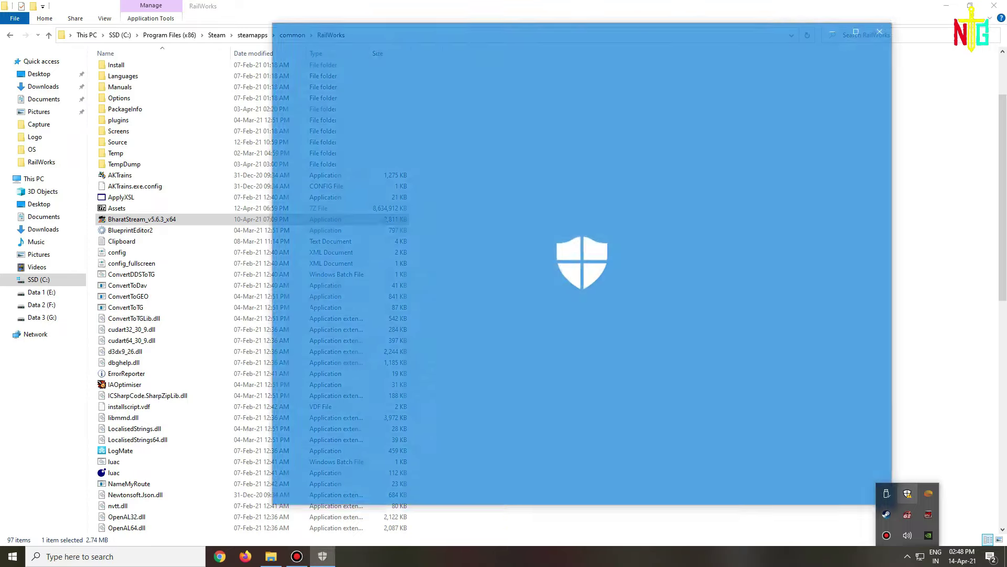
{"action": "left_click", "coordinate": [860, 27]}
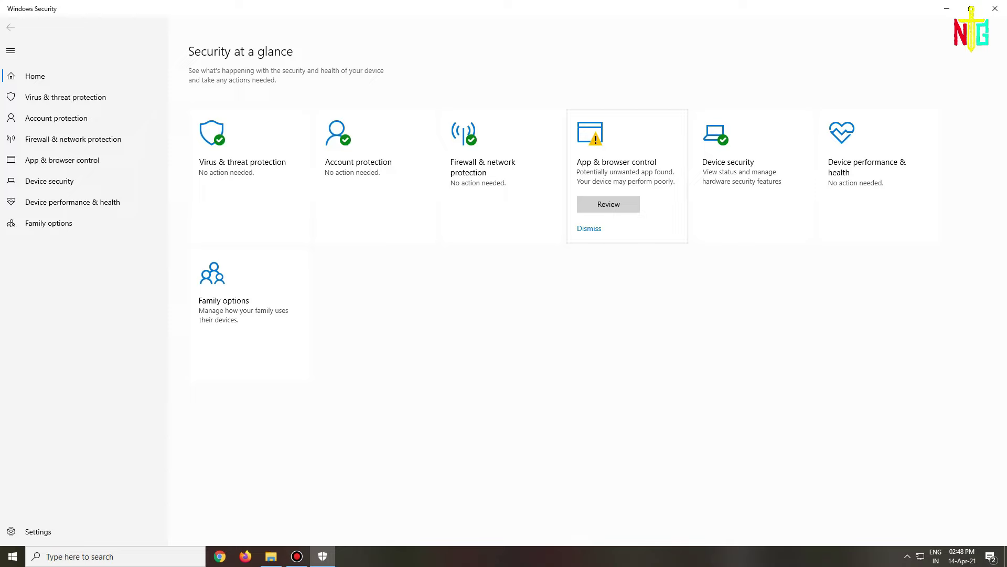
{"action": "left_click", "coordinate": [246, 168]}
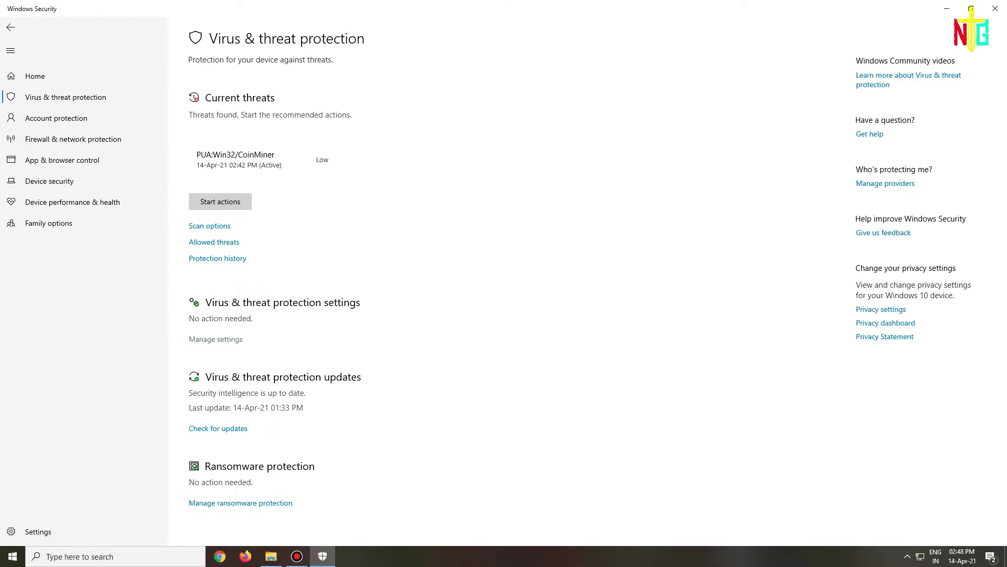
{"action": "left_click", "coordinate": [215, 339]}
{"action": "scroll", "coordinate": [216, 339], "scroll_direction": "down", "scroll_amount": 5}
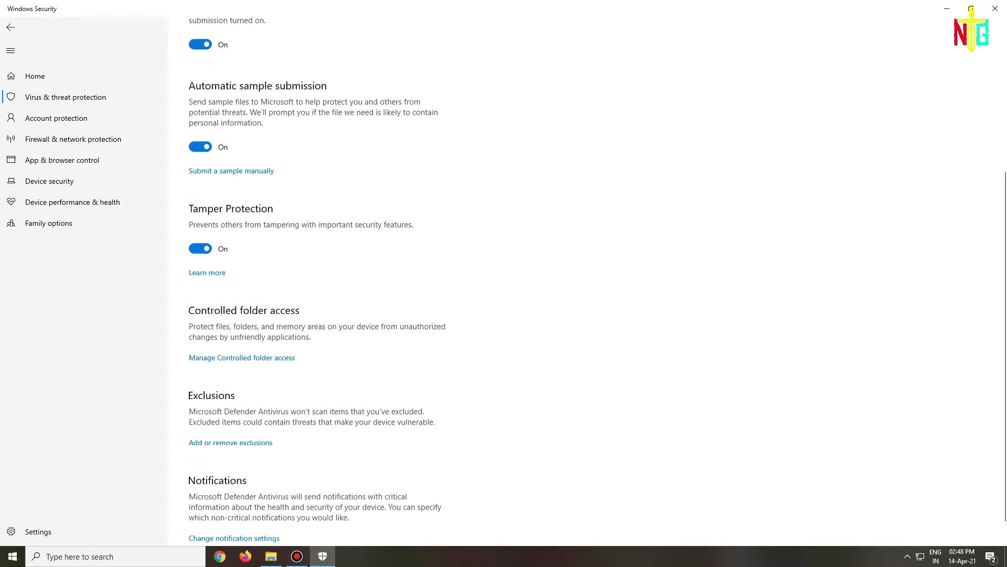
{"action": "scroll", "coordinate": [216, 339], "scroll_direction": "down", "scroll_amount": 1}
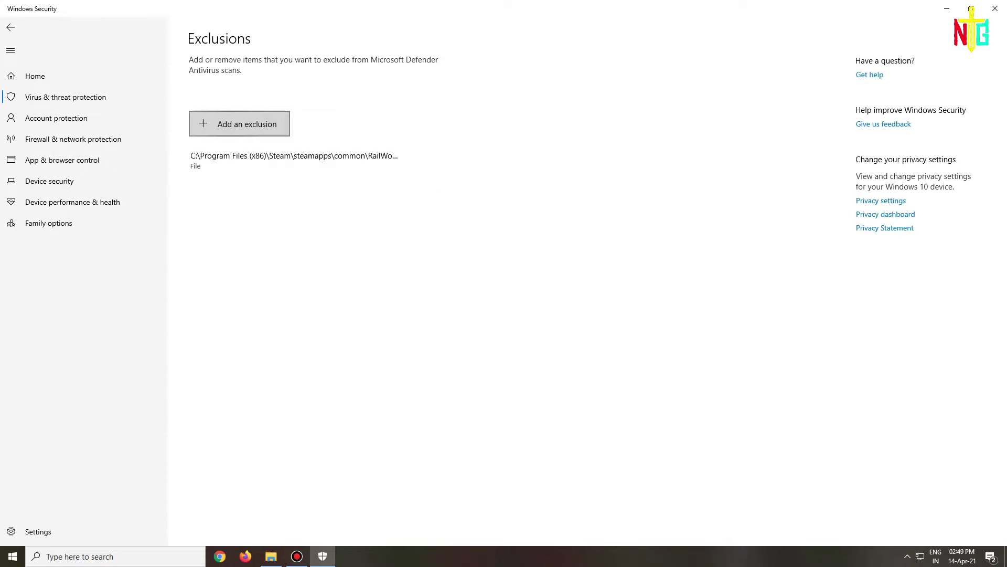
{"action": "left_click", "coordinate": [306, 161]}
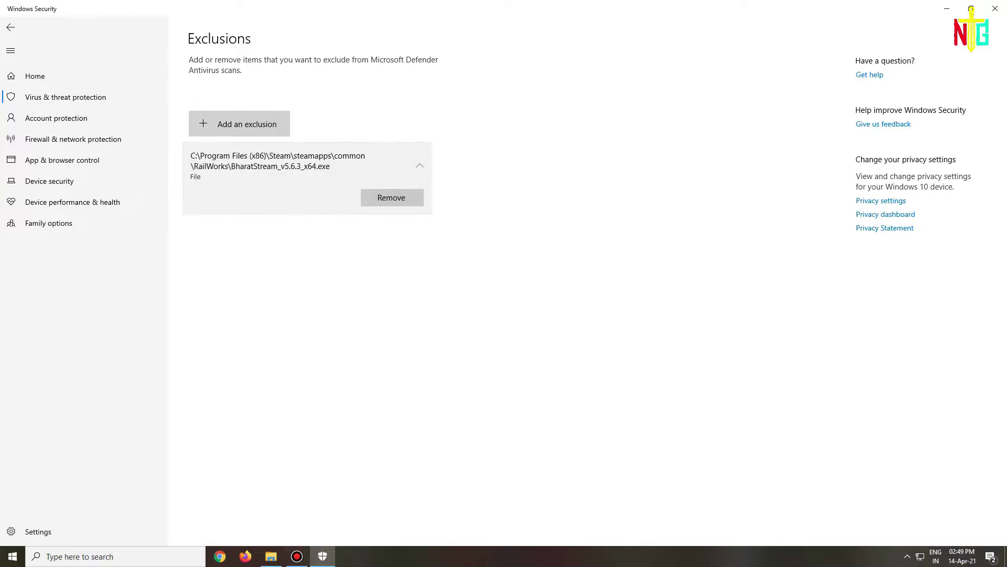
Add BharatStream_v5.6.3_x64 from the RailWorks folder as a file exclusion and close Windows Security.
{"action": "left_click", "coordinate": [239, 124]}
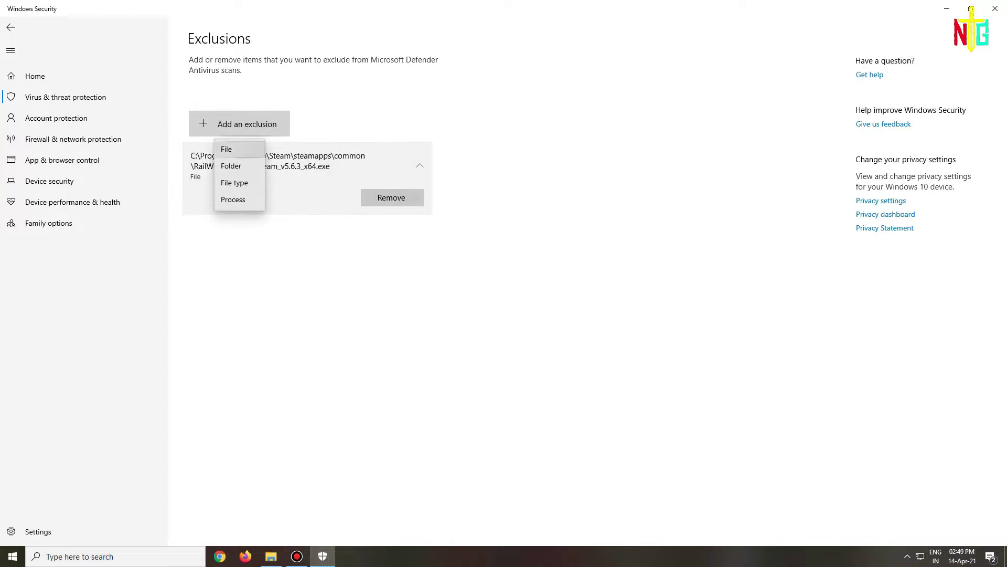
{"action": "left_click", "coordinate": [231, 149]}
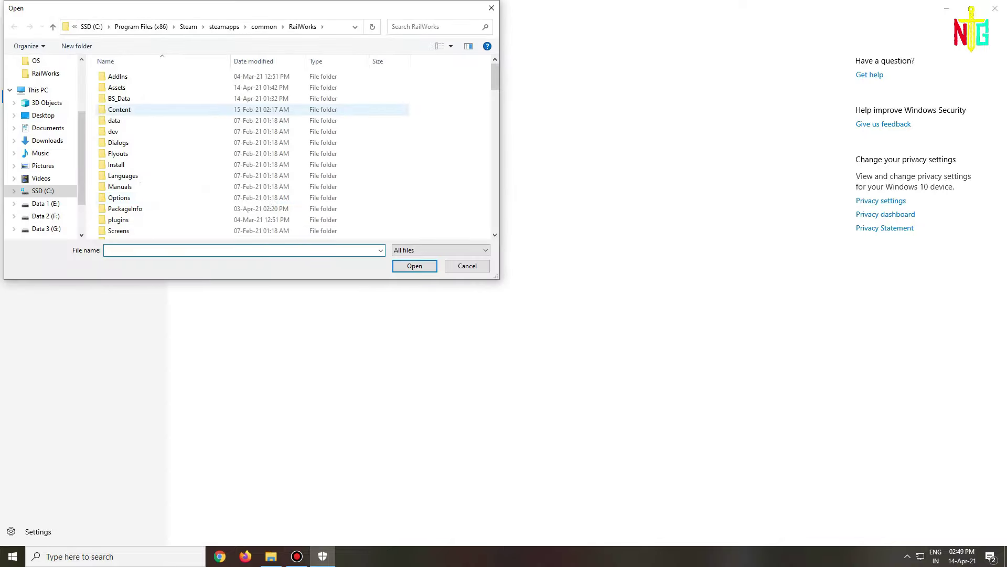
{"action": "scroll", "coordinate": [215, 193], "scroll_direction": "down", "scroll_amount": 5}
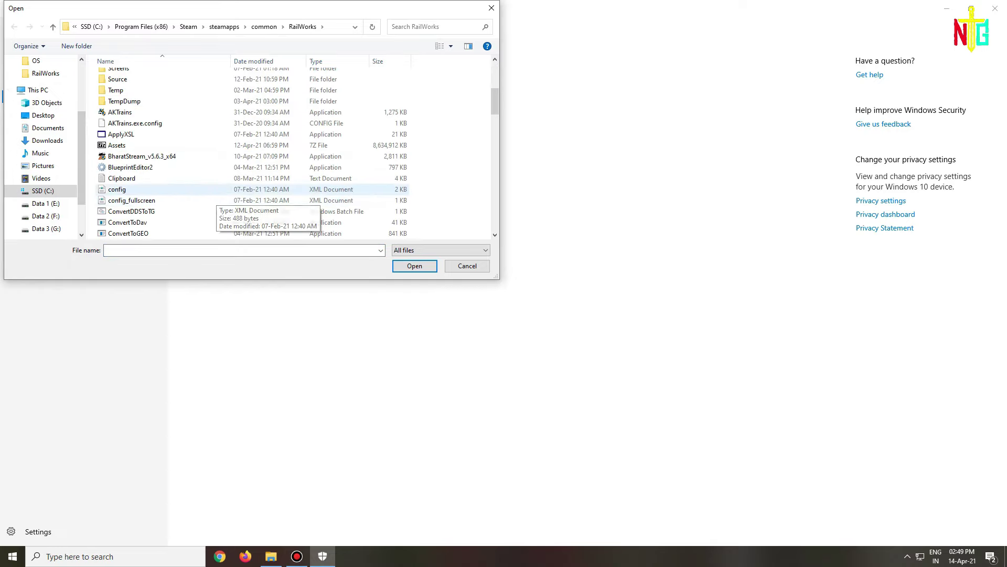
{"action": "left_click", "coordinate": [142, 156]}
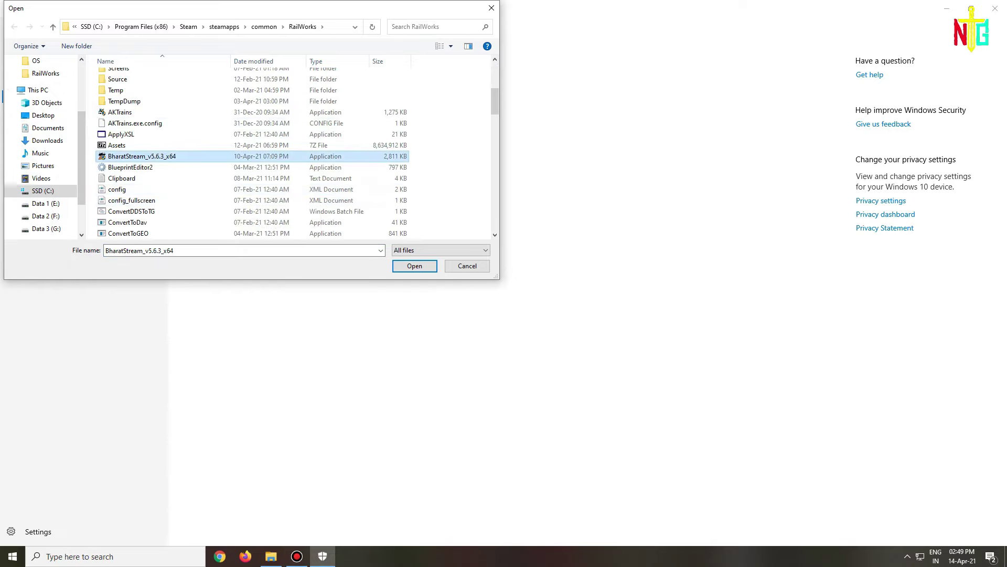
{"action": "left_click", "coordinate": [415, 266]}
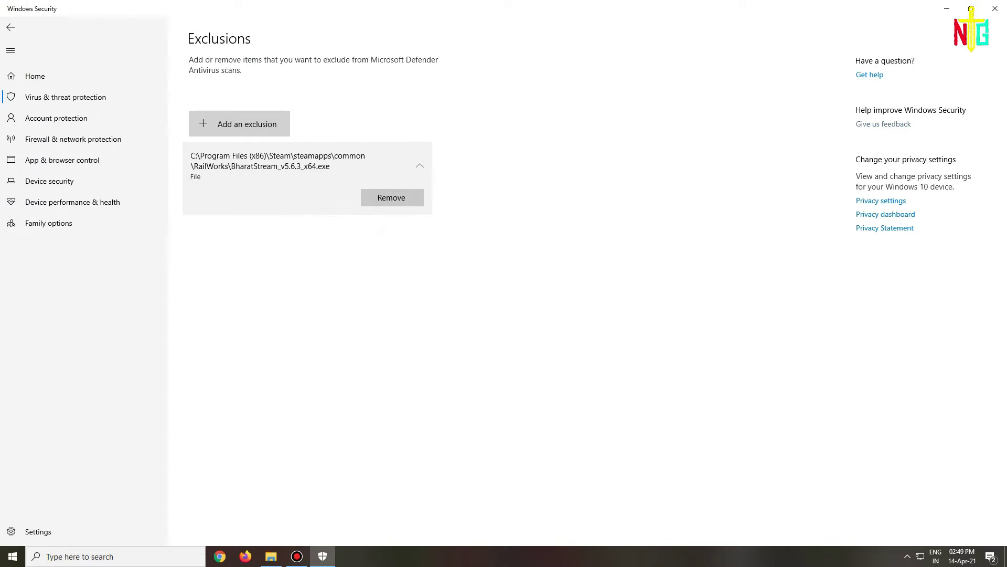
{"action": "left_click", "coordinate": [995, 8]}
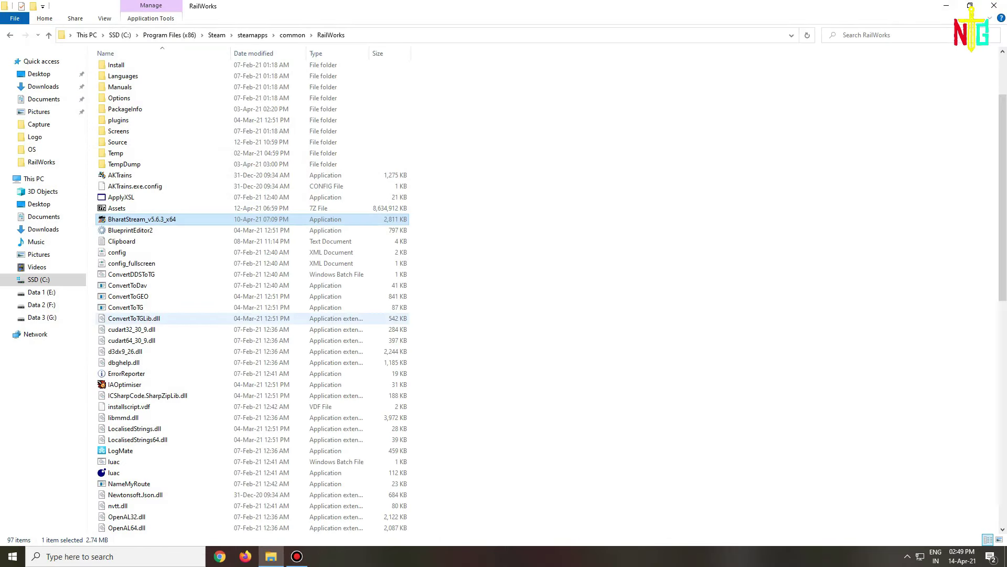
Launch BharatStream_v5.6.3_x64 from the RailWorks folder and close the File Explorer window.
{"action": "right_click", "coordinate": [184, 218]}
{"action": "left_click", "coordinate": [226, 299]}
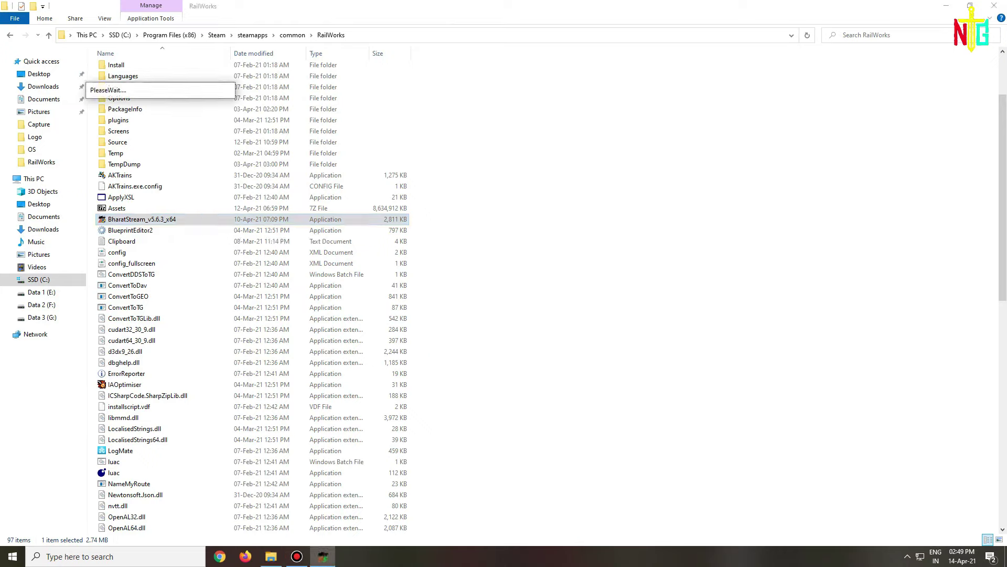
{"action": "left_click", "coordinate": [994, 6]}
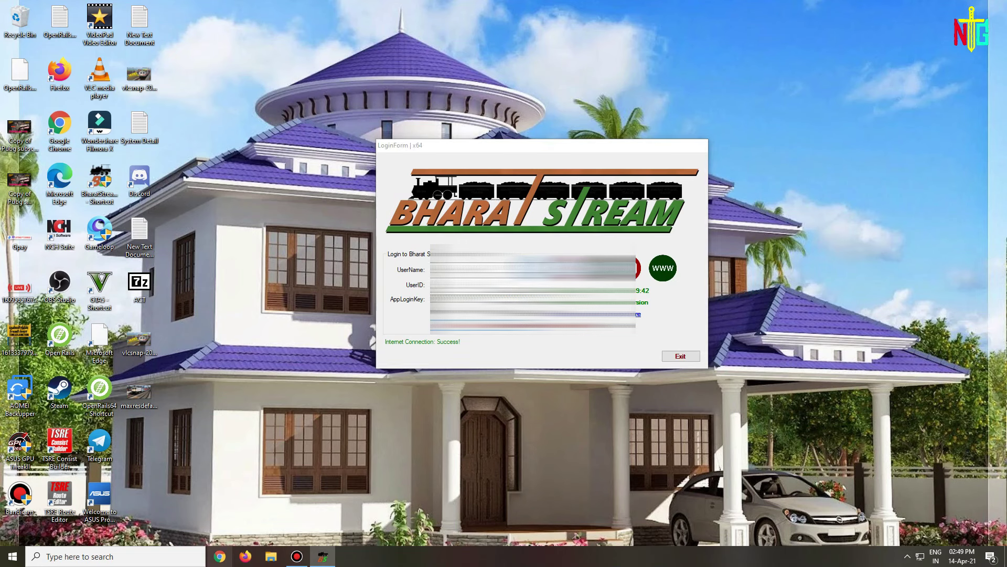
Switch to Chrome, go to bharatstream.com and sign in to the uPanel with the saved credentials.
{"action": "left_click", "coordinate": [220, 556]}
{"action": "left_click", "coordinate": [504, 27]}
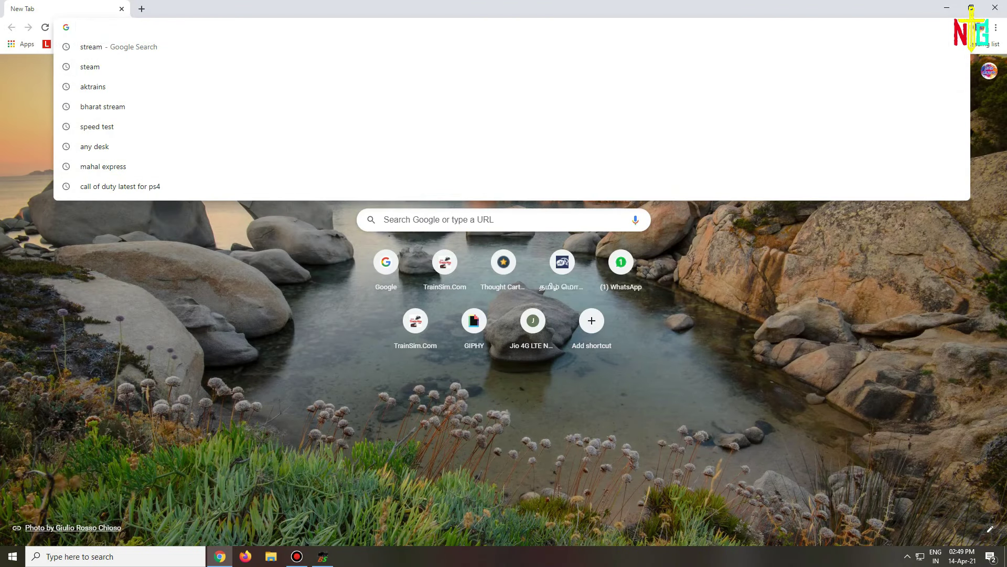
{"action": "type", "text": "bharatstream.com"}
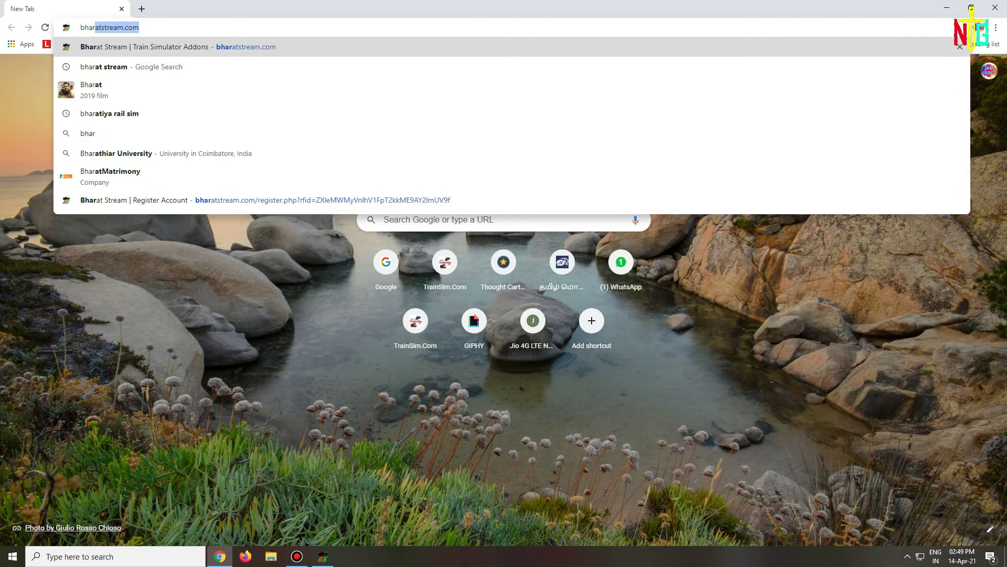
{"action": "key", "text": "Return"}
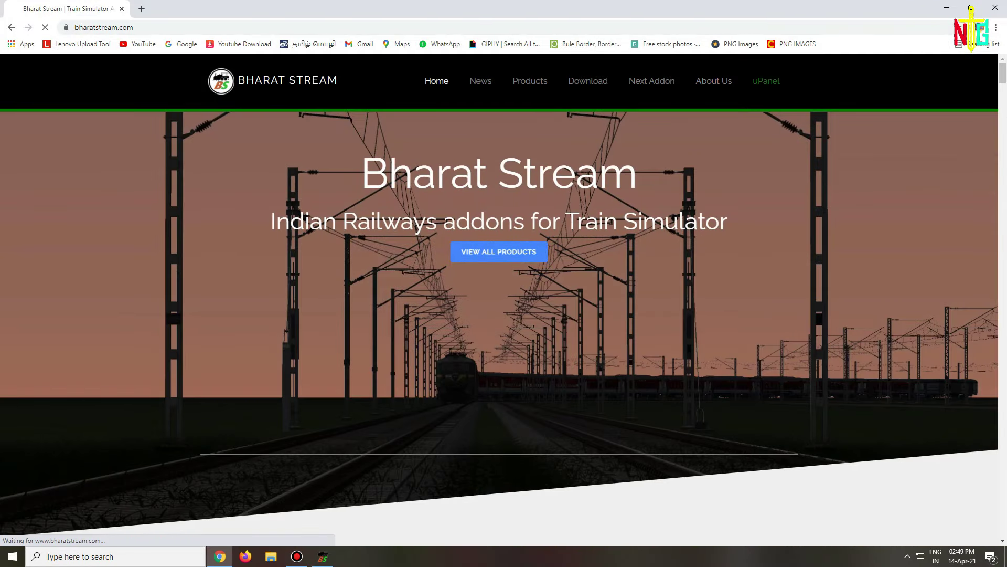
{"action": "left_click", "coordinate": [765, 81]}
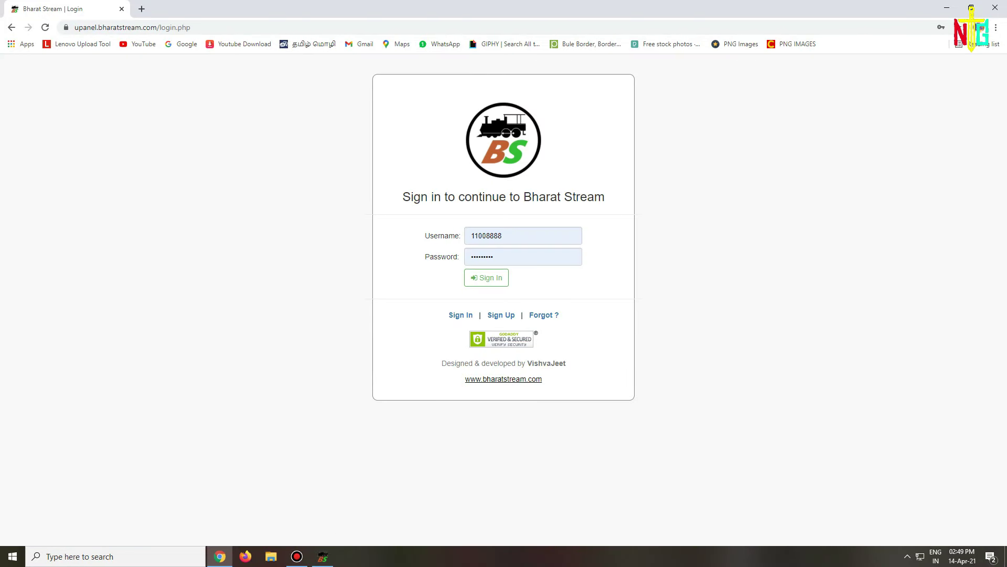
{"action": "left_click", "coordinate": [487, 277]}
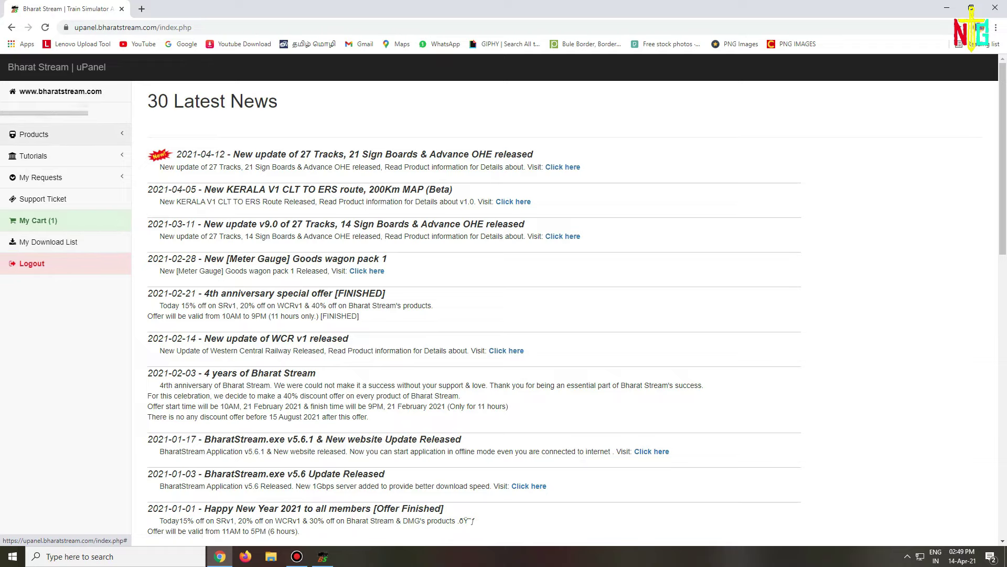
Copy the App Login Key from the uPanel account settings and use it to log in to the Bharat Stream application.
{"action": "left_click", "coordinate": [44, 113]}
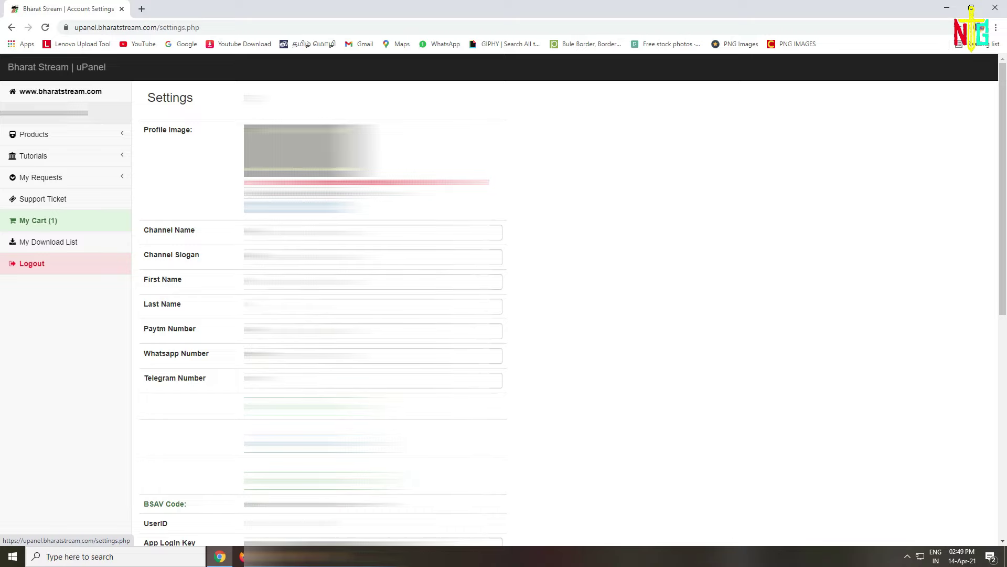
{"action": "scroll", "coordinate": [504, 315], "scroll_direction": "down", "scroll_amount": 6}
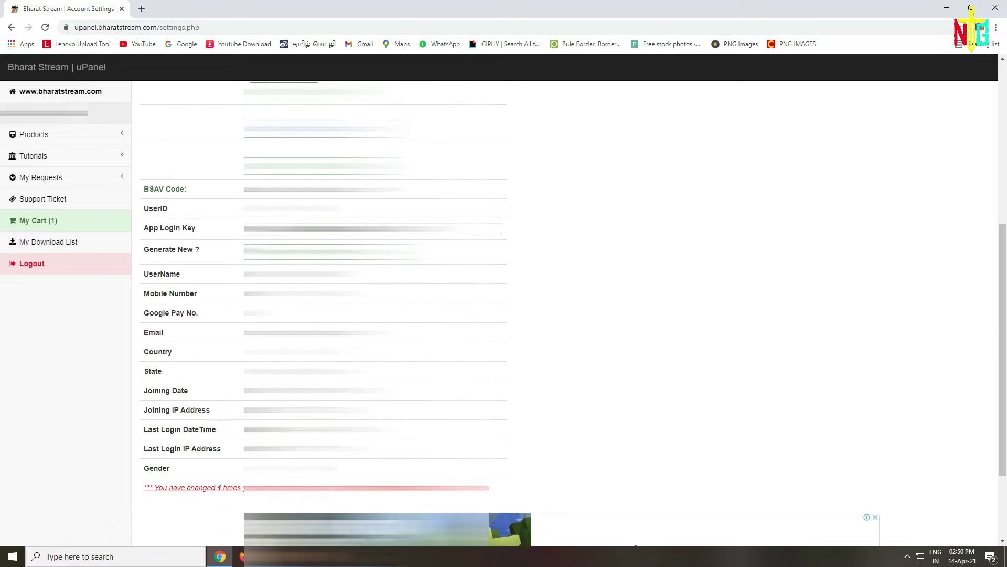
{"action": "key", "text": "alt+Tab"}
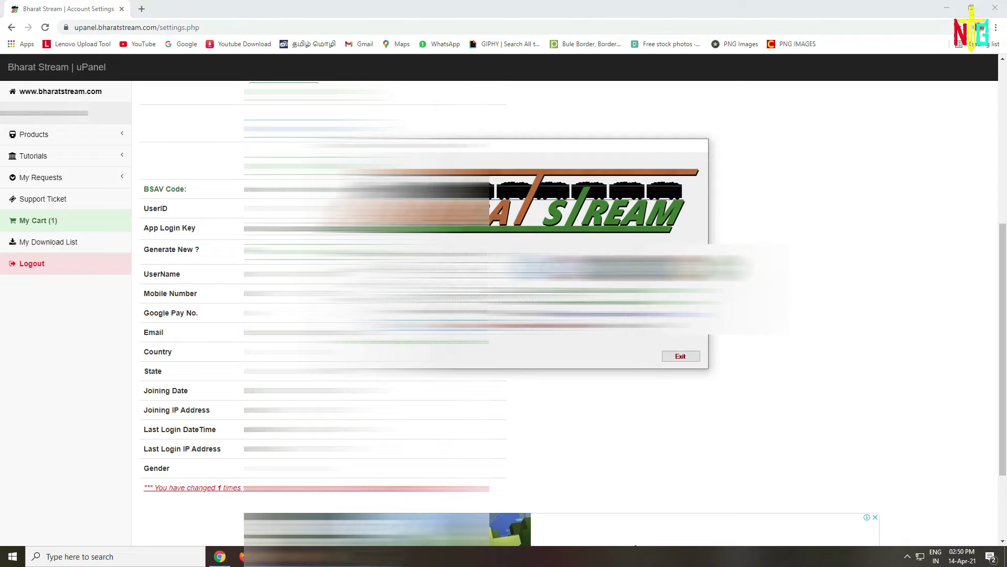
{"action": "left_click_drag", "start_coordinate": [542, 143], "coordinate": [716, 143]}
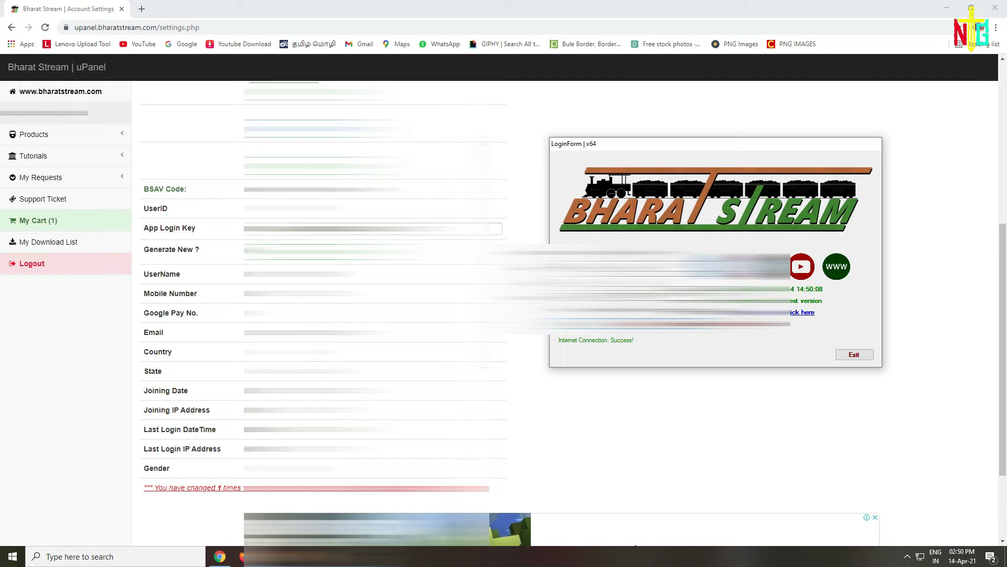
{"action": "double_click", "coordinate": [367, 228]}
{"action": "key", "text": "alt+Tab"}
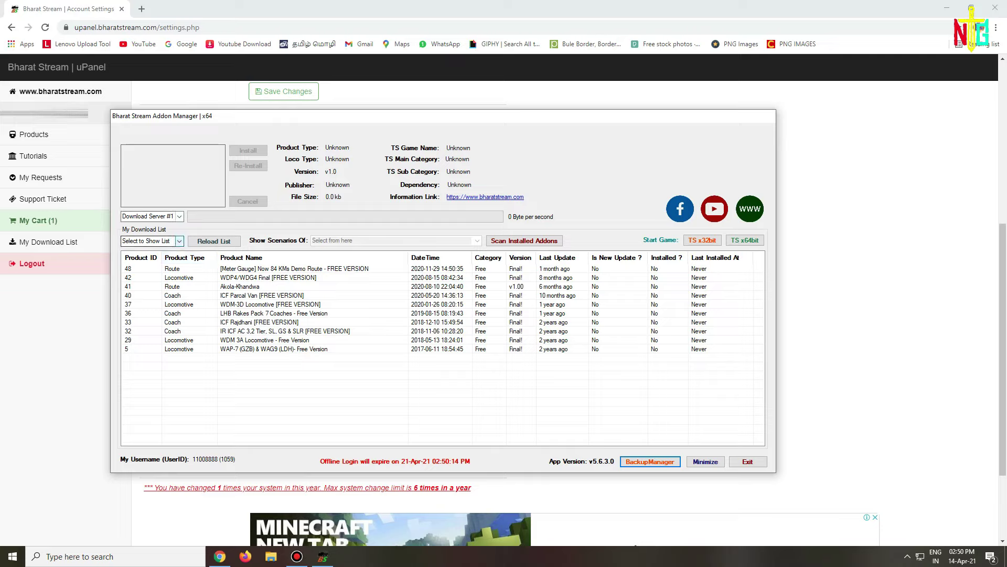
List the Premium Addons in My Download List and view the details of WDM-3D Locomotive in 14 Liveries Variant #2 (DBR).
{"action": "left_click", "coordinate": [151, 241]}
{"action": "left_click", "coordinate": [143, 258]}
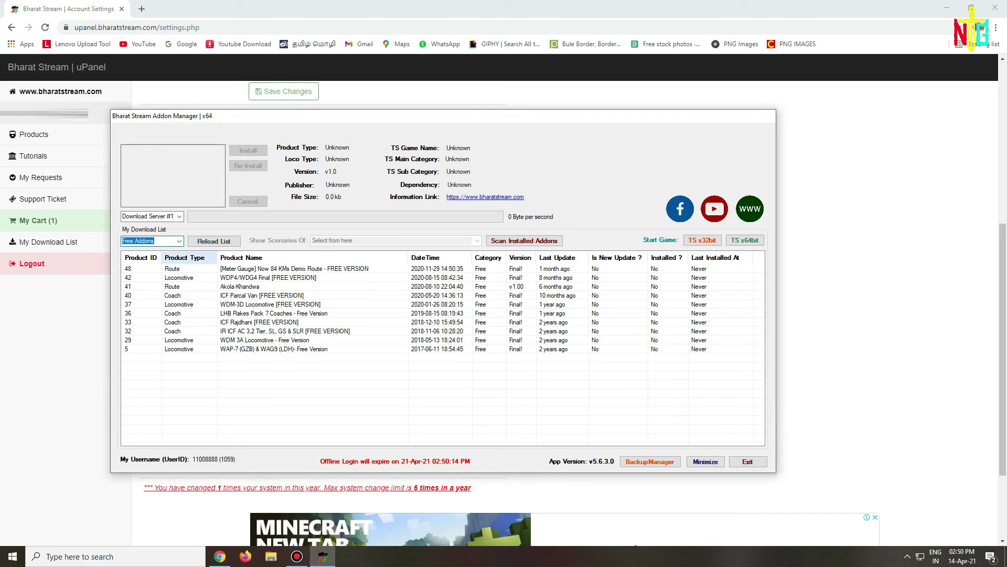
{"action": "left_click", "coordinate": [179, 241]}
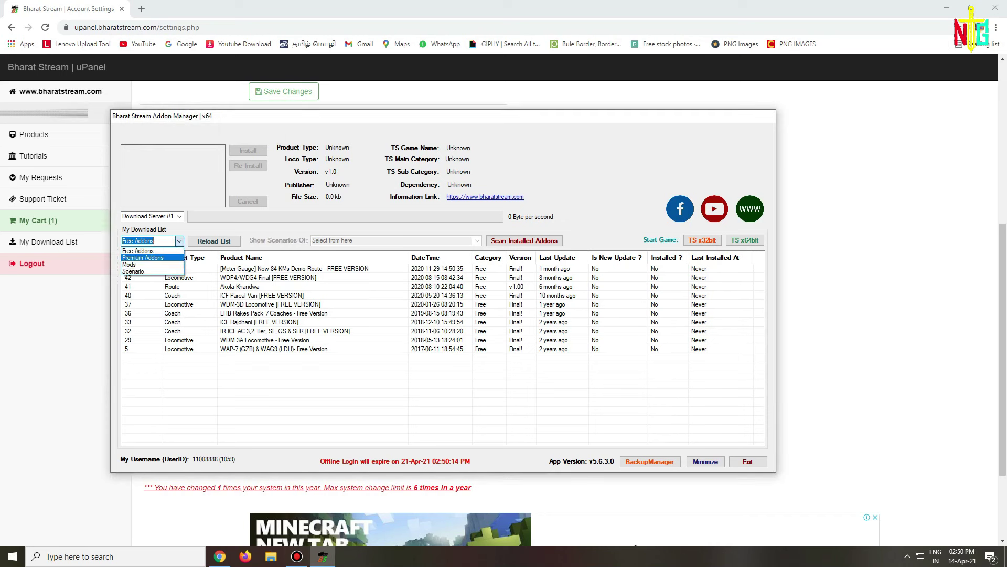
{"action": "left_click", "coordinate": [142, 258]}
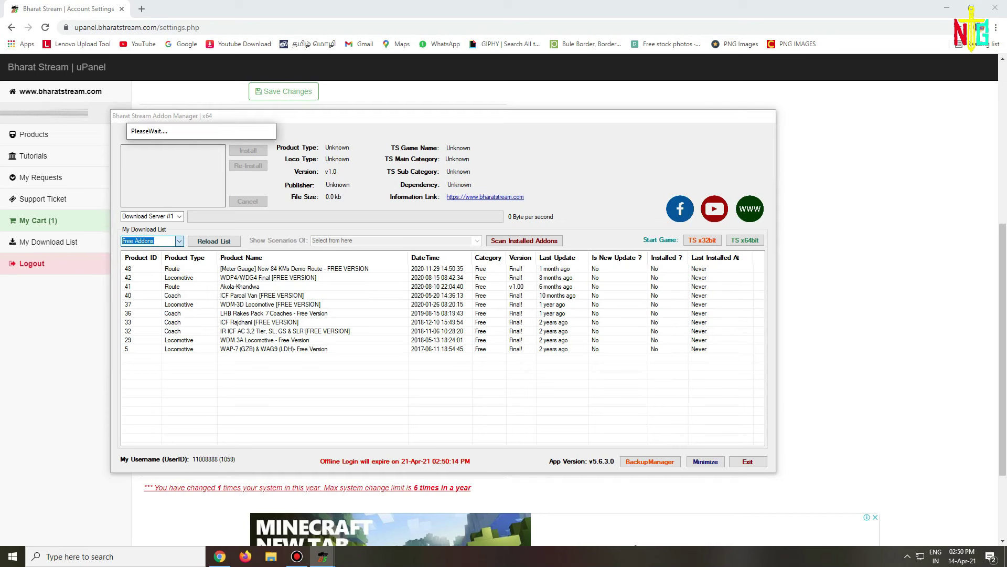
{"action": "left_click", "coordinate": [286, 304]}
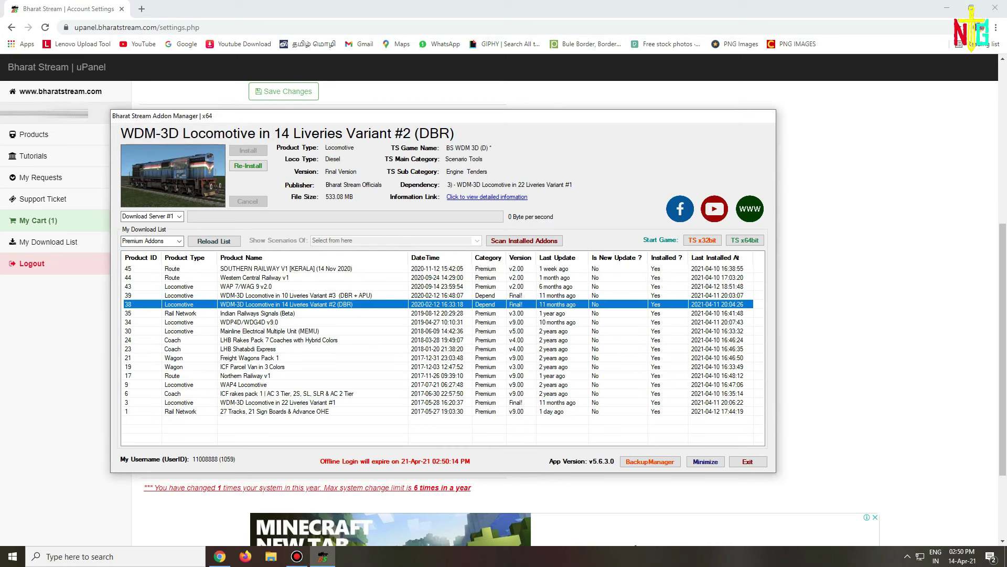
Switch My Download List to Mods.
{"action": "left_click", "coordinate": [157, 241]}
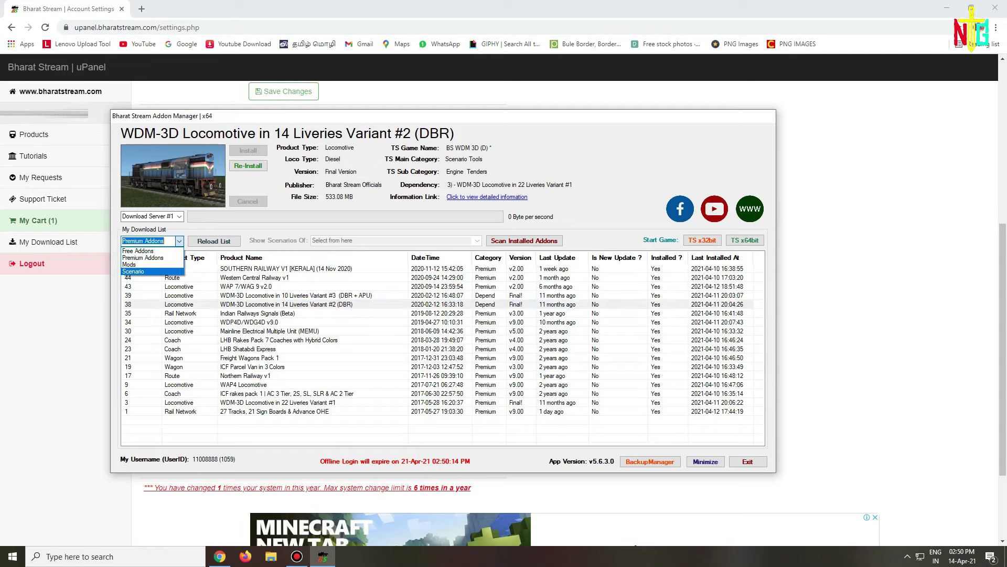
{"action": "left_click", "coordinate": [151, 265]}
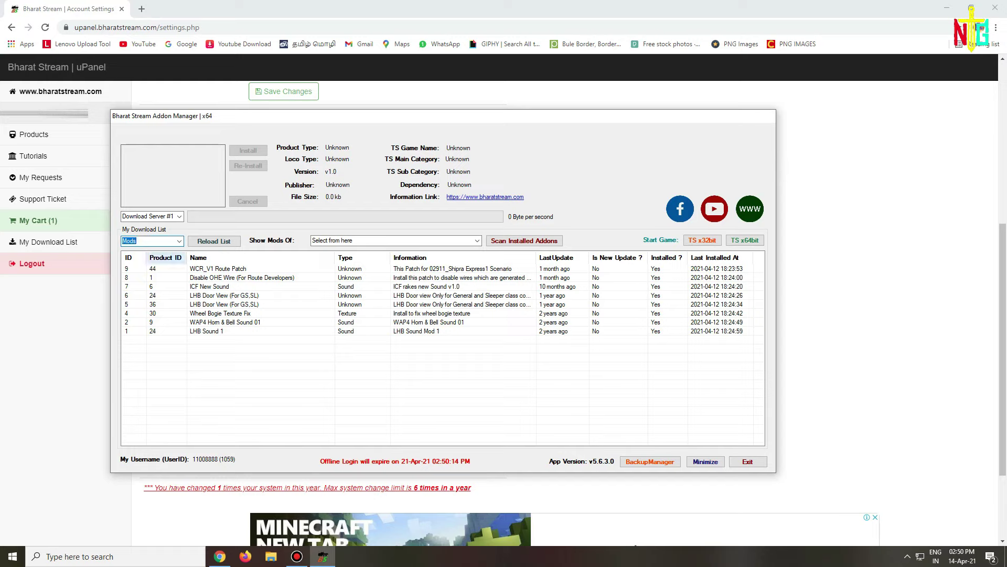
List the Scenario addons in My Download List and view the details of the Kerala Express, Emergency Rescue and Multi - Tasking Freight Duty scenarios.
{"action": "left_click", "coordinate": [179, 240]}
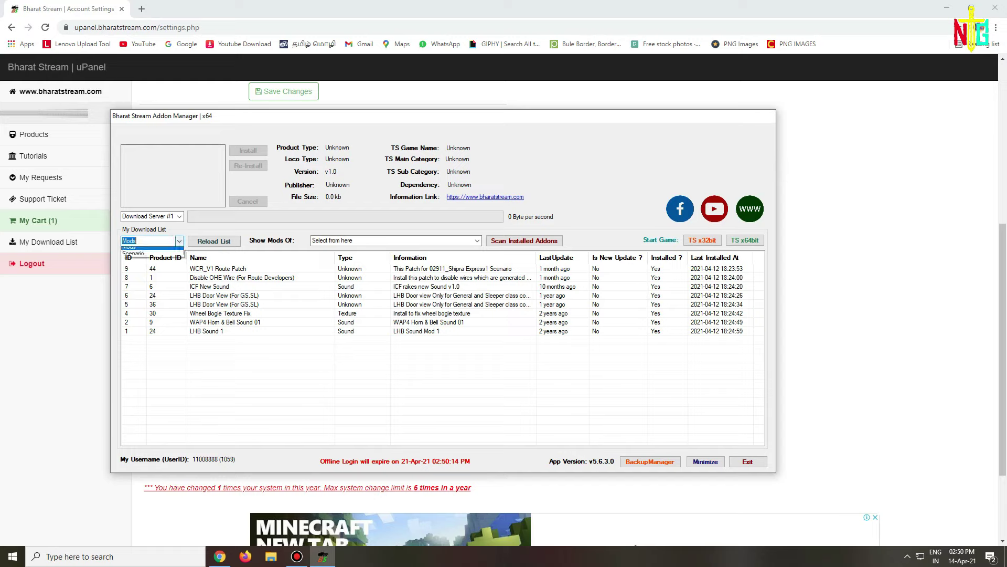
{"action": "left_click", "coordinate": [151, 264]}
{"action": "left_click", "coordinate": [178, 241]}
{"action": "left_click", "coordinate": [152, 271]}
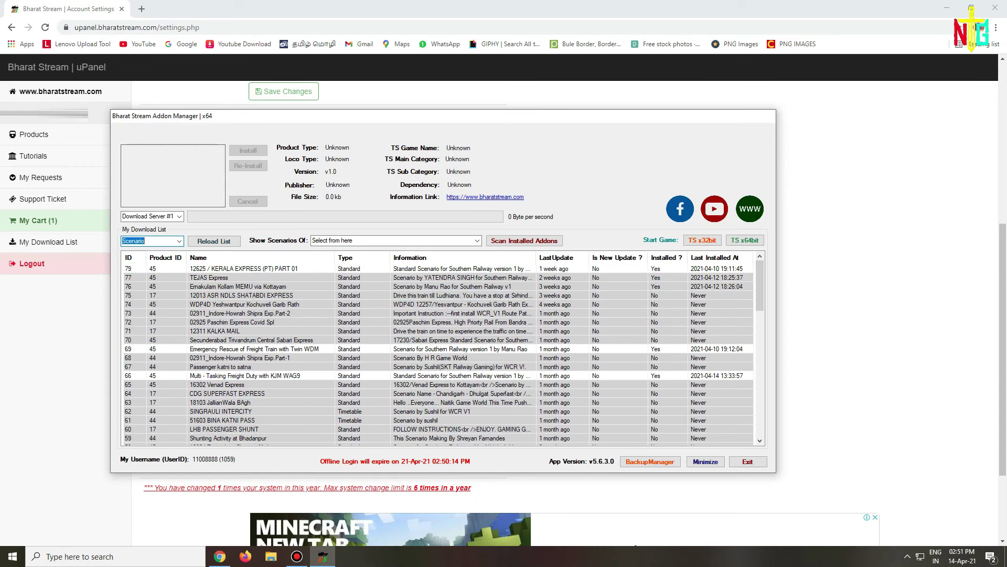
{"action": "left_click", "coordinate": [244, 268]}
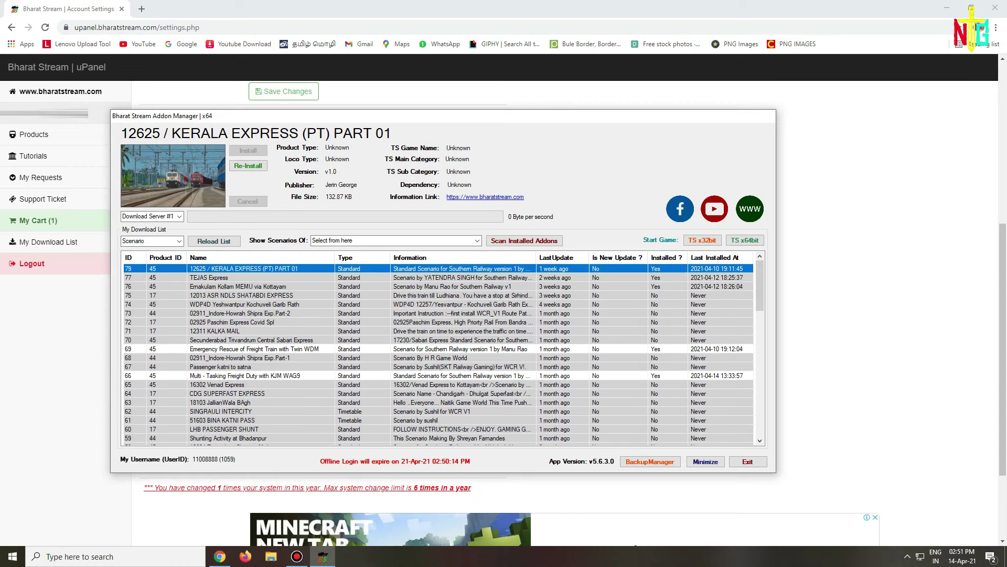
{"action": "left_click", "coordinate": [254, 349]}
{"action": "left_click", "coordinate": [245, 375]}
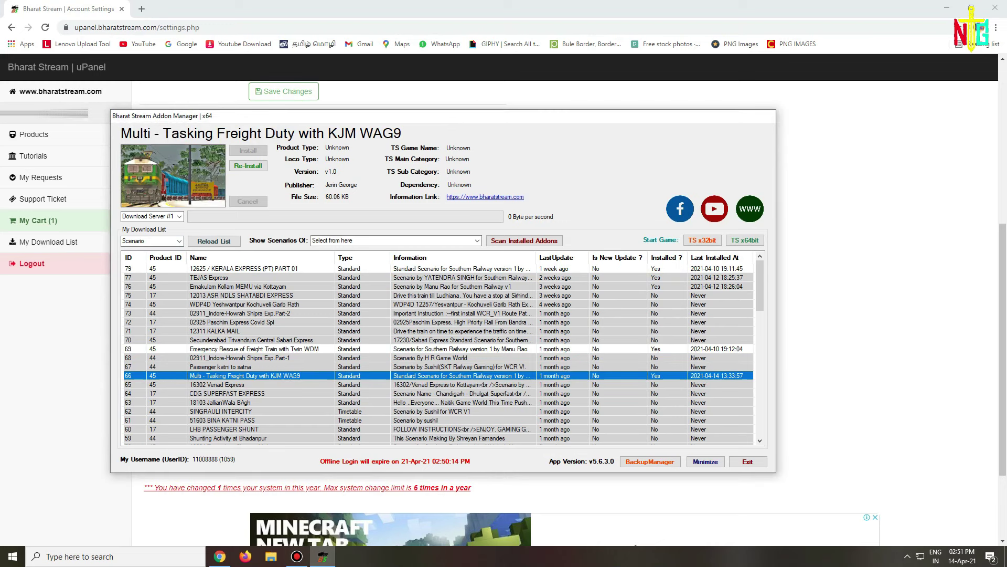
Install the scenario Tri Colour WDG4D with Goods from Changanassery.
{"action": "scroll", "coordinate": [438, 351], "scroll_direction": "down", "scroll_amount": 3}
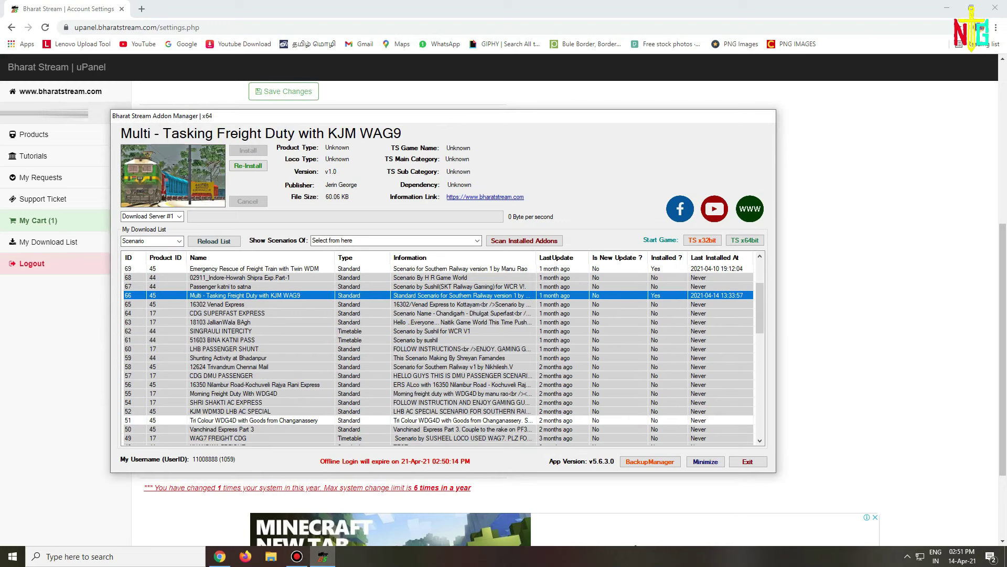
{"action": "scroll", "coordinate": [438, 351], "scroll_direction": "down", "scroll_amount": 4}
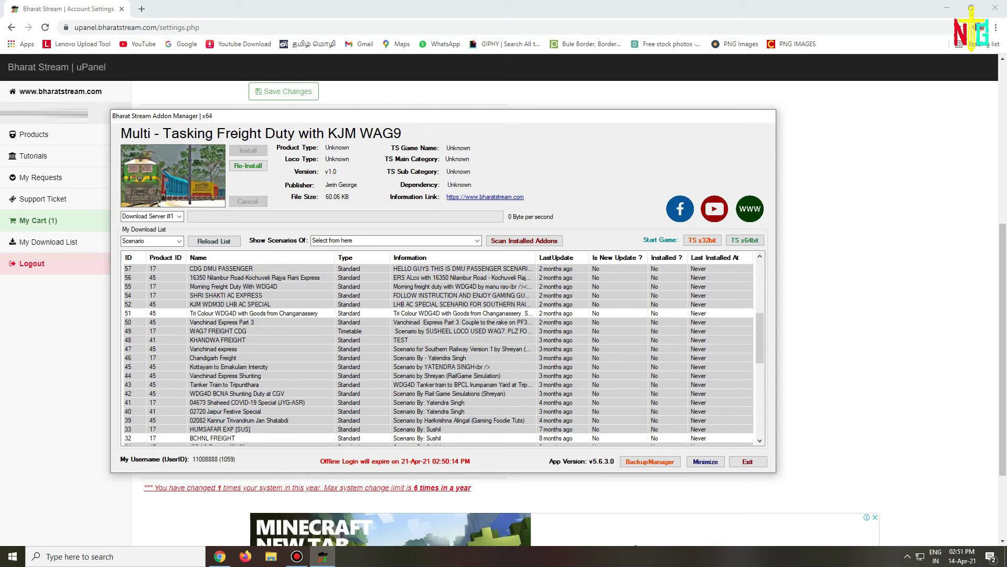
{"action": "left_click", "coordinate": [254, 313]}
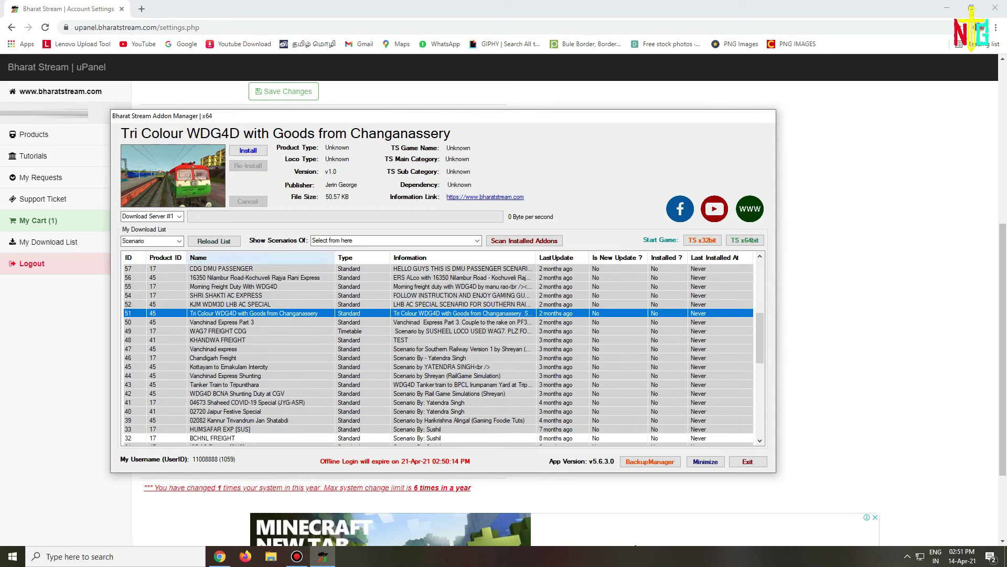
{"action": "left_click", "coordinate": [249, 150]}
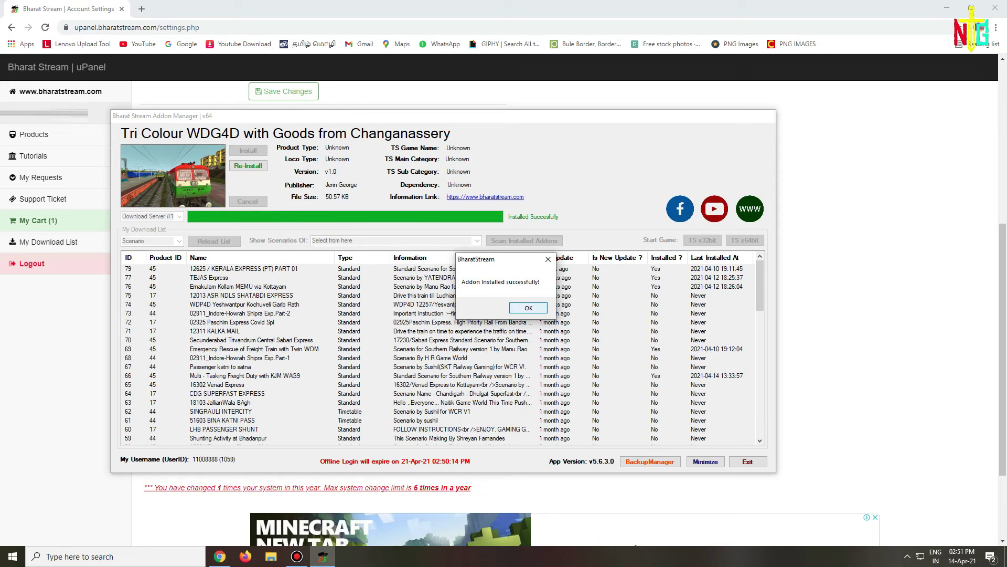
{"action": "left_click", "coordinate": [529, 307]}
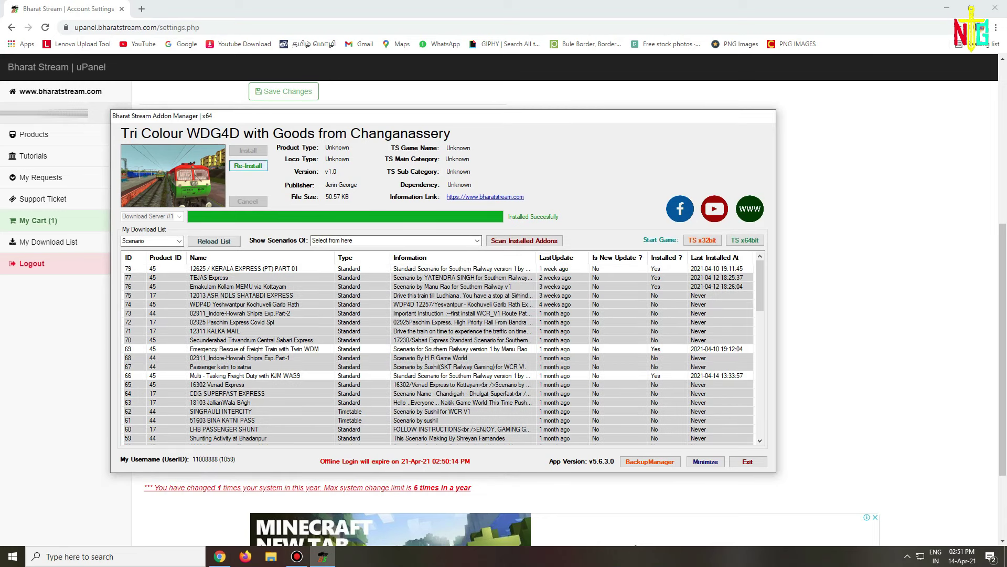
Switch My Download List back to Premium Addons and start the 64-bit version of Train Simulator.
{"action": "left_click", "coordinate": [152, 241]}
{"action": "left_click", "coordinate": [179, 241]}
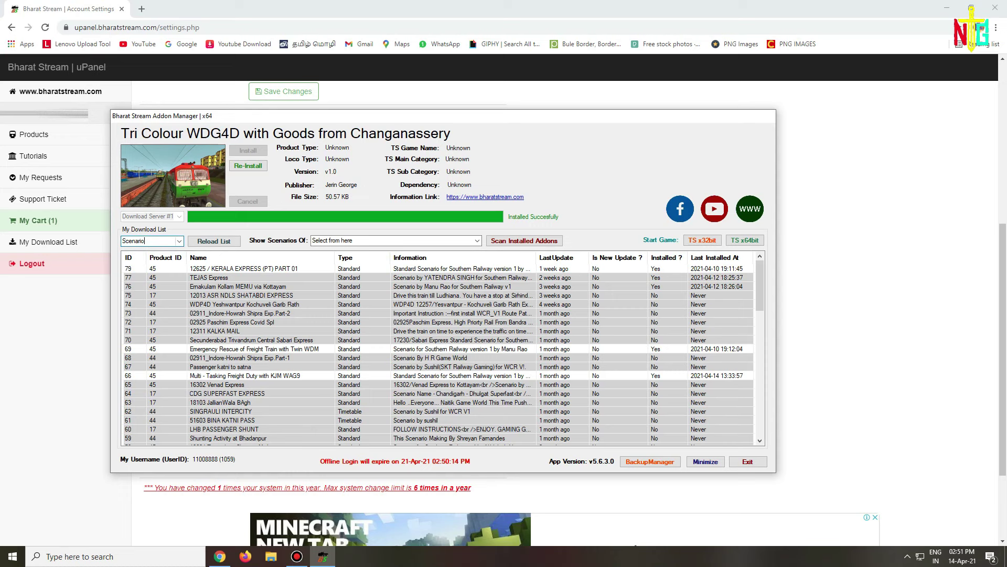
{"action": "left_click", "coordinate": [152, 258]}
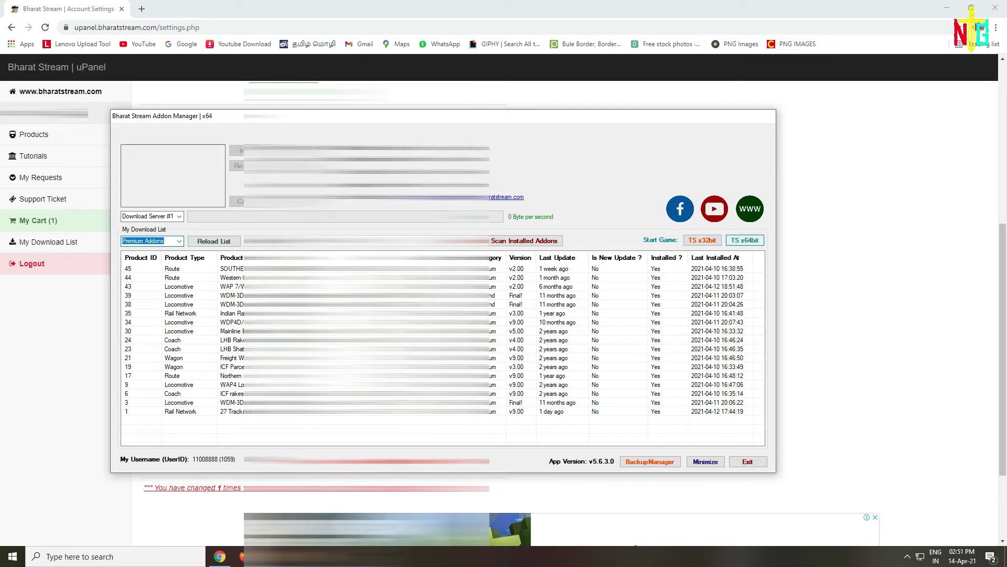
{"action": "left_click", "coordinate": [744, 240]}
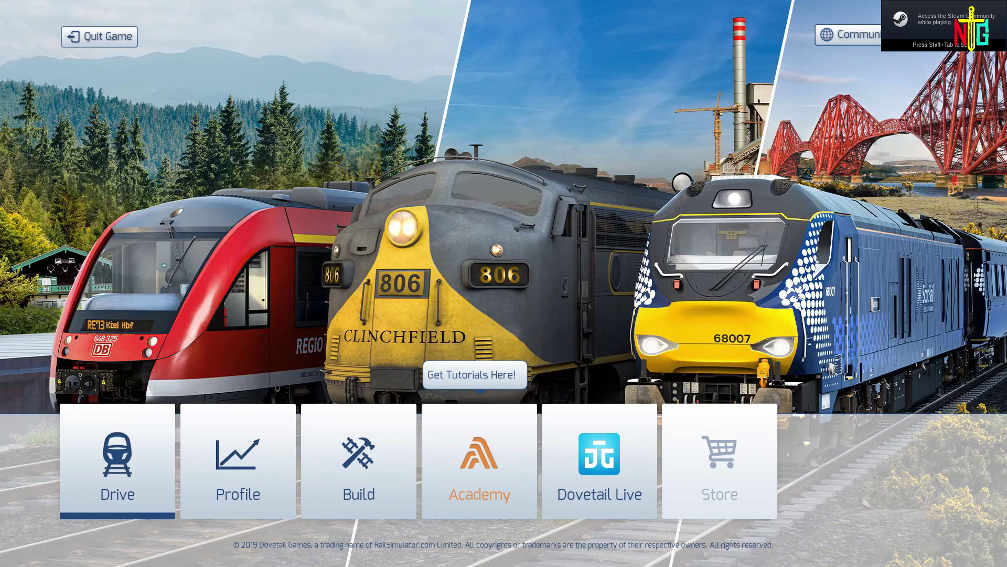
Examine the Quick Drive setup and the Standard scenario list in the game's Drive section, and return to the main menu.
{"action": "key", "text": "Return"}
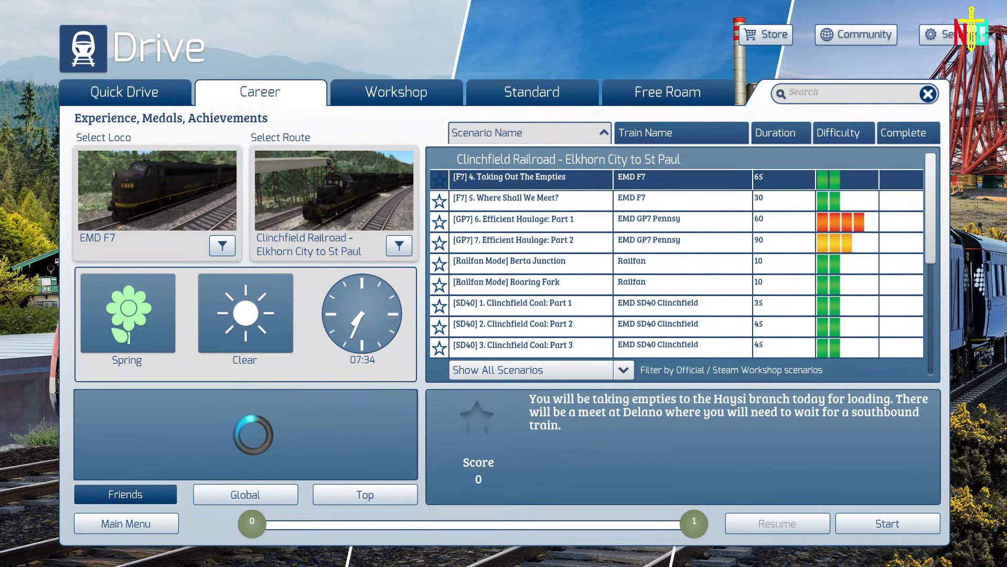
{"action": "left_click", "coordinate": [124, 92]}
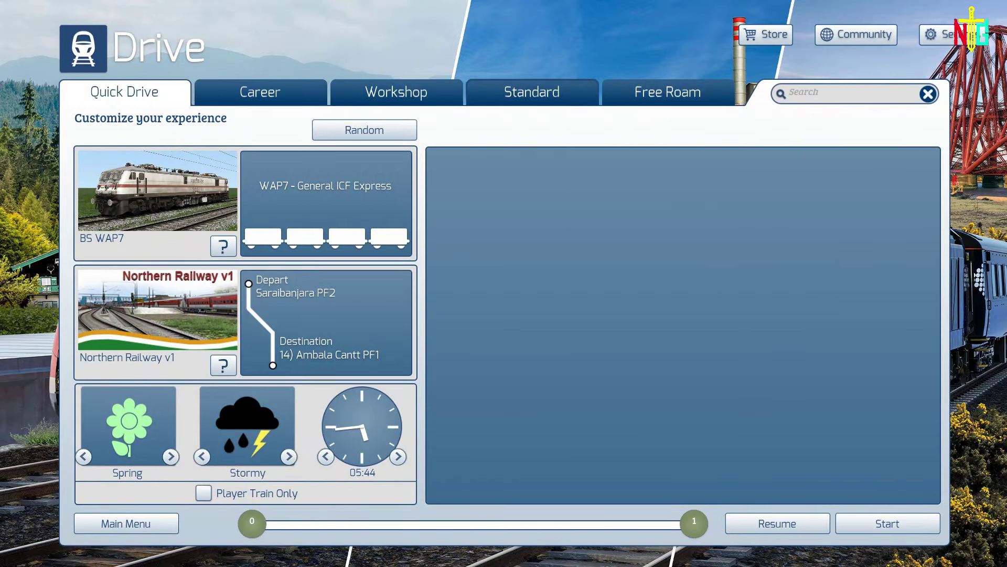
{"action": "left_click", "coordinate": [531, 91]}
{"action": "scroll", "coordinate": [682, 221], "scroll_direction": "down", "scroll_amount": 1}
{"action": "left_click", "coordinate": [667, 92]}
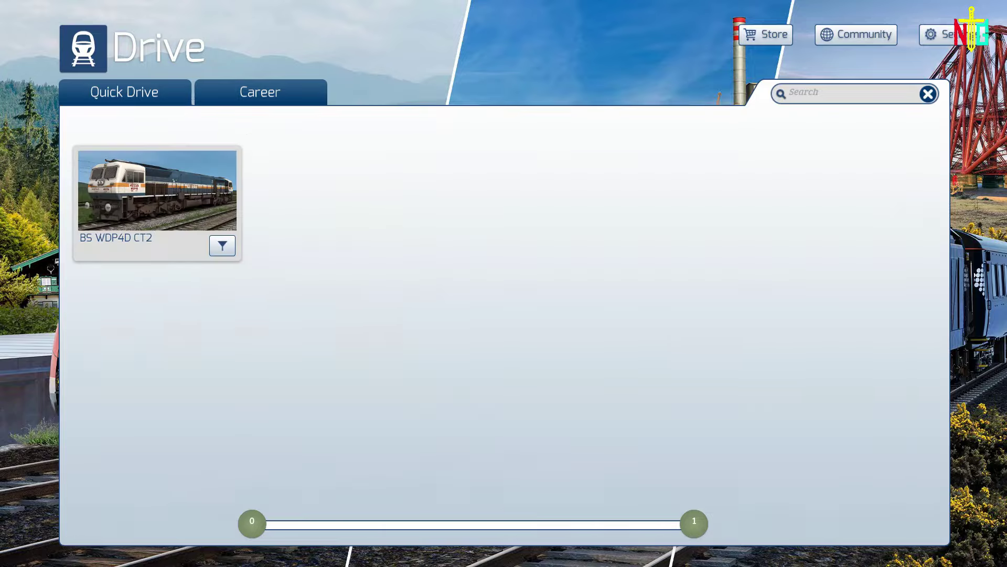
{"action": "scroll", "coordinate": [676, 252], "scroll_direction": "down", "scroll_amount": 10}
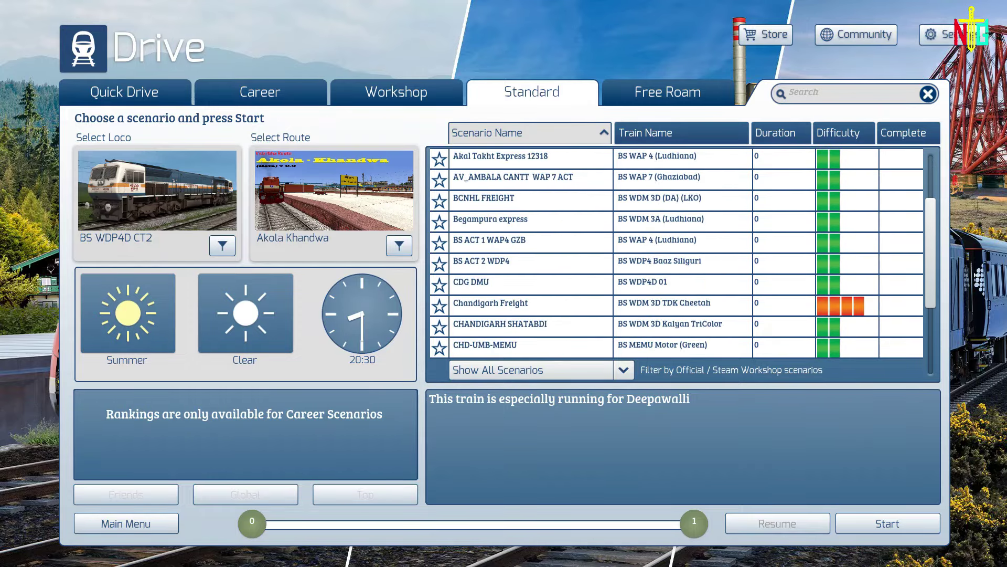
{"action": "left_click", "coordinate": [124, 92]}
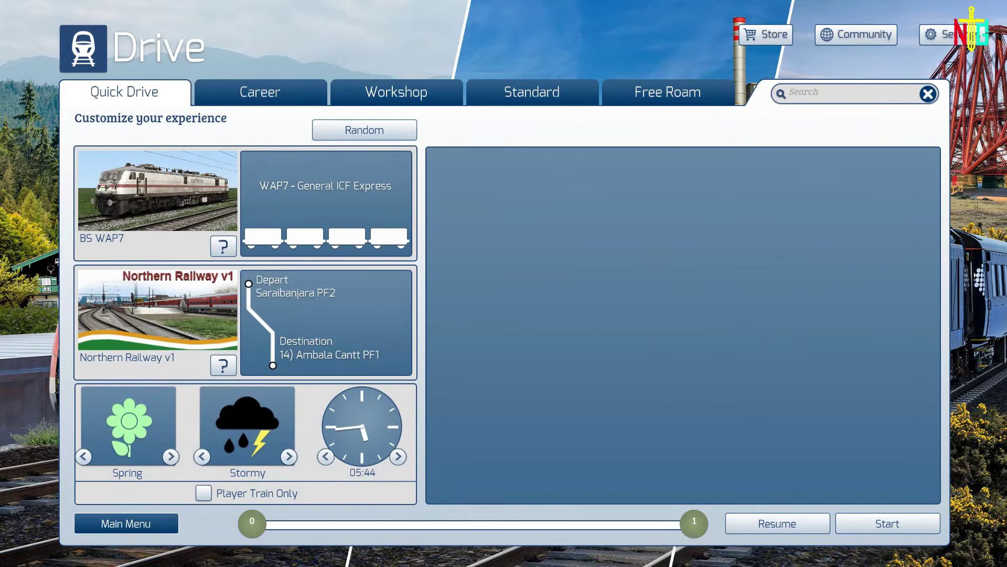
{"action": "left_click", "coordinate": [126, 523]}
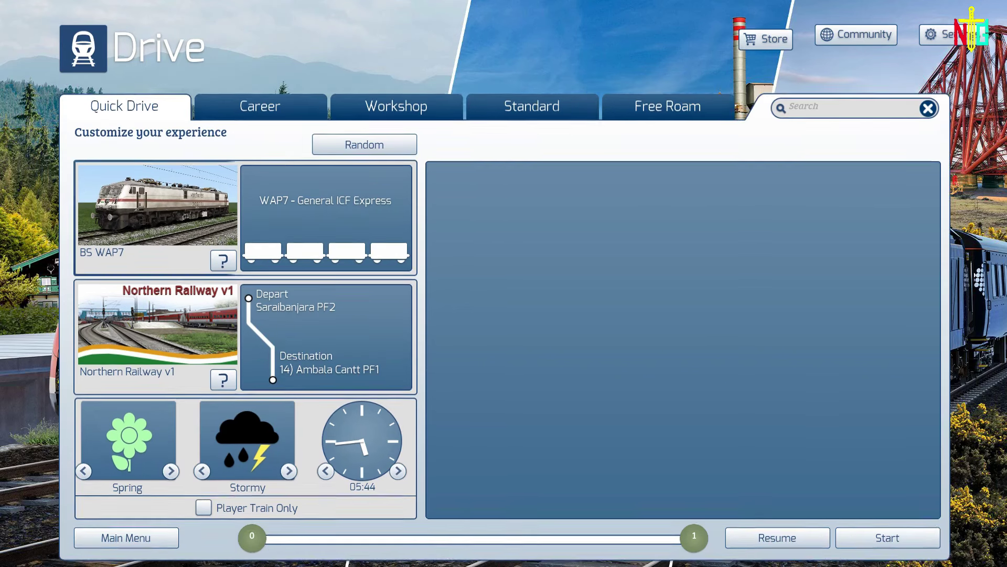
{"action": "key", "text": "Escape"}
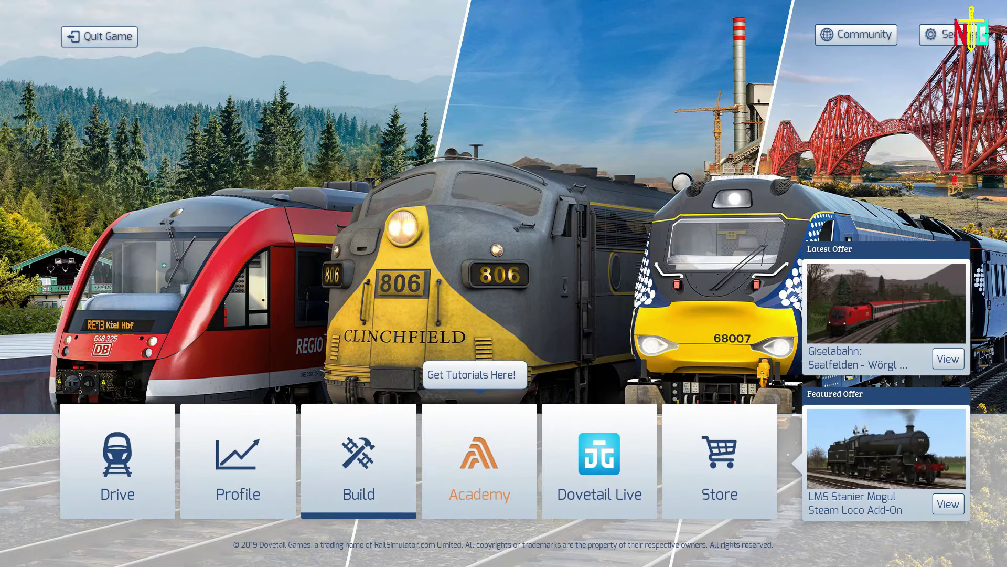
View the TENKASI route's details in the Build section's route list and leave the game.
{"action": "key", "text": "Return"}
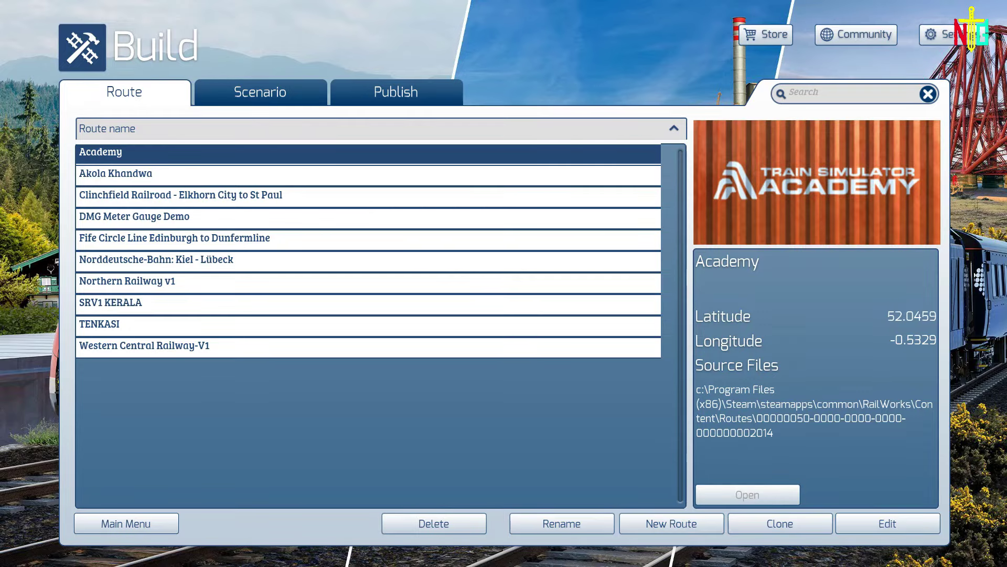
{"action": "left_click", "coordinate": [367, 324]}
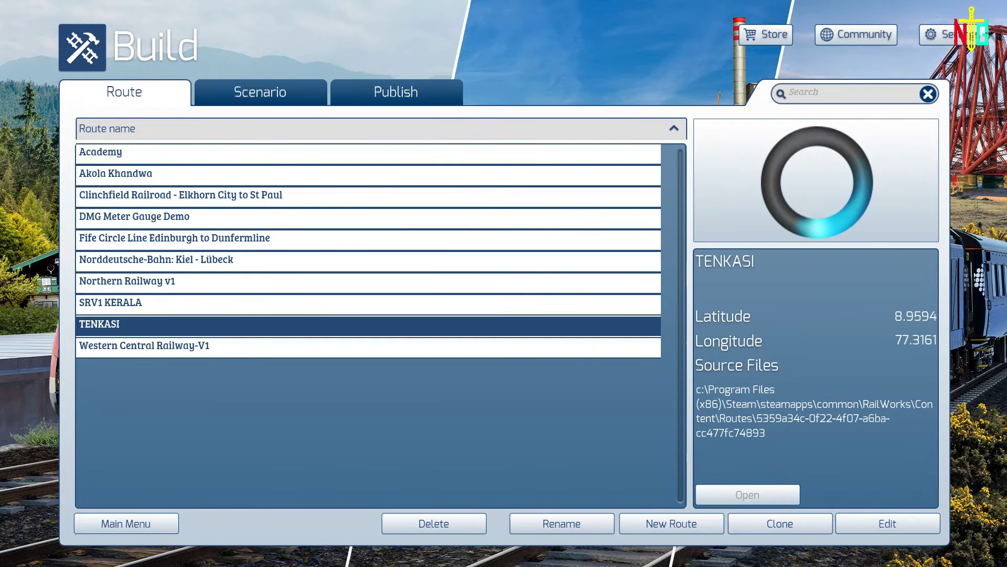
{"action": "key", "text": "Return"}
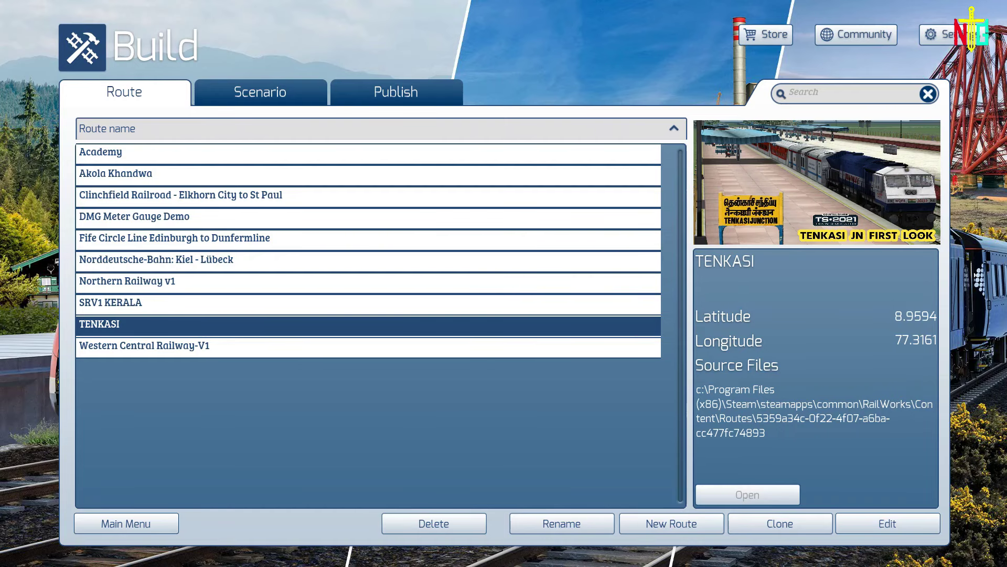
{"action": "key", "text": "Escape"}
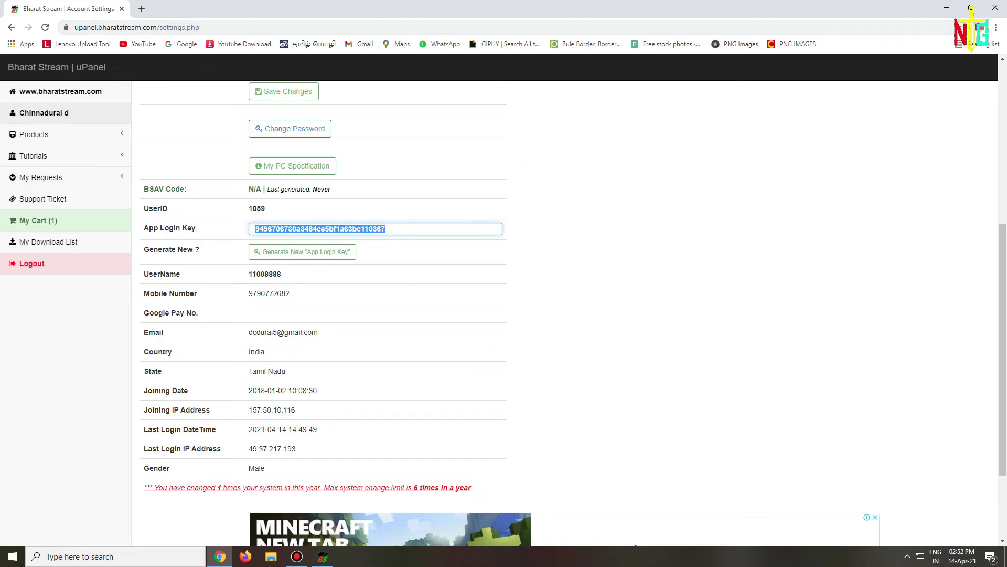
Minimize the Chrome window and refresh the Windows desktop several times.
{"action": "left_click", "coordinate": [946, 8]}
{"action": "right_click", "coordinate": [423, 247]}
{"action": "left_click", "coordinate": [441, 278]}
{"action": "right_click", "coordinate": [388, 231]}
{"action": "left_click", "coordinate": [417, 262]}
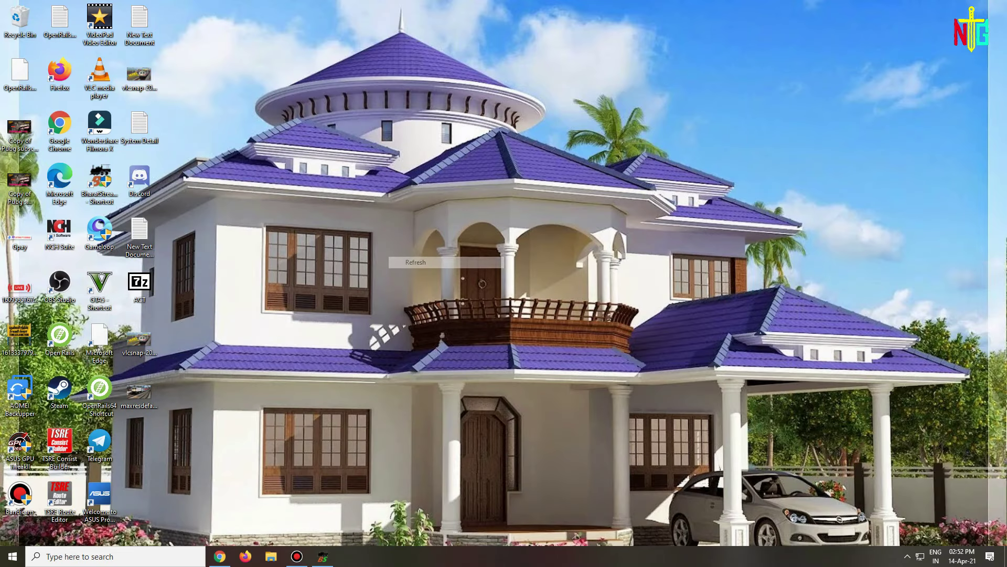
{"action": "right_click", "coordinate": [392, 223]}
{"action": "left_click", "coordinate": [420, 253]}
{"action": "right_click", "coordinate": [374, 218]}
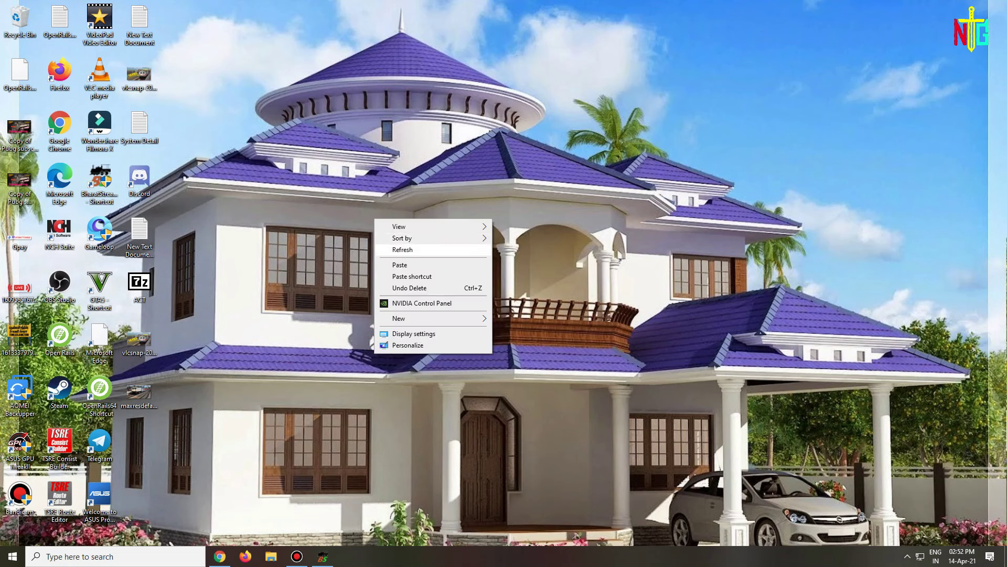
{"action": "left_click", "coordinate": [401, 249]}
{"action": "right_click", "coordinate": [385, 218]}
{"action": "left_click", "coordinate": [414, 249]}
{"action": "right_click", "coordinate": [426, 225]}
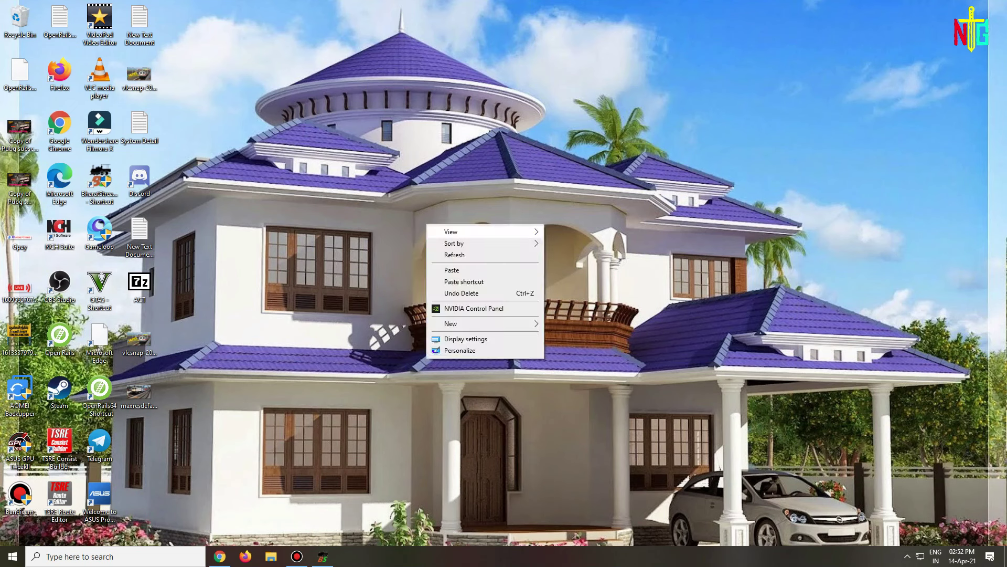
{"action": "left_click", "coordinate": [455, 255]}
{"action": "right_click", "coordinate": [431, 225]}
{"action": "left_click", "coordinate": [459, 255]}
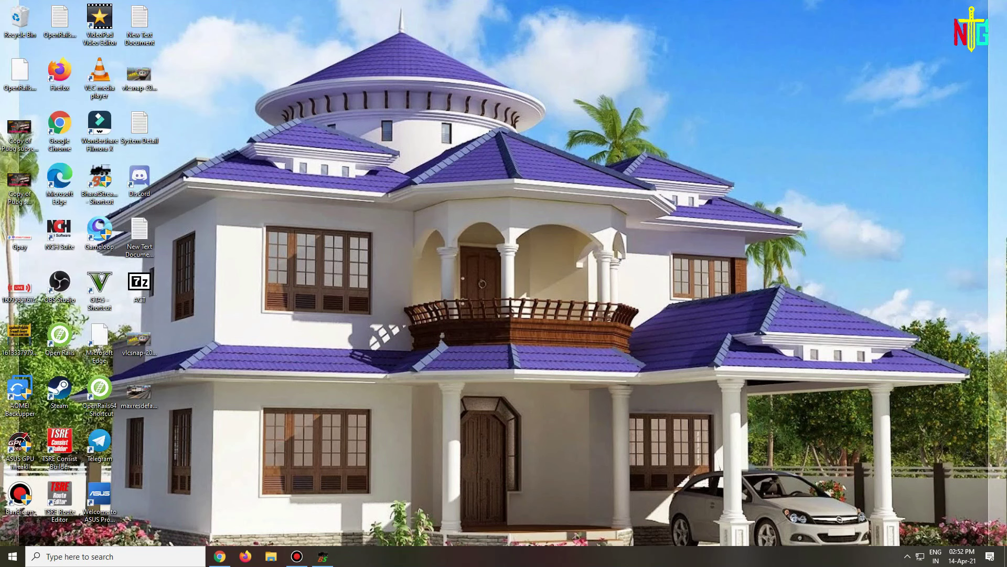
{"action": "mouse_move", "coordinate": [220, 556]}
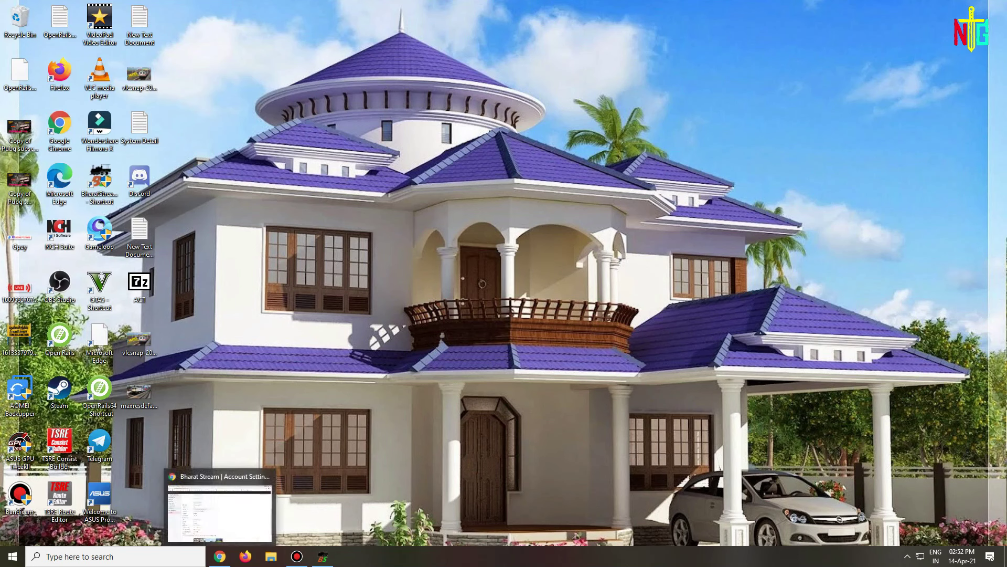